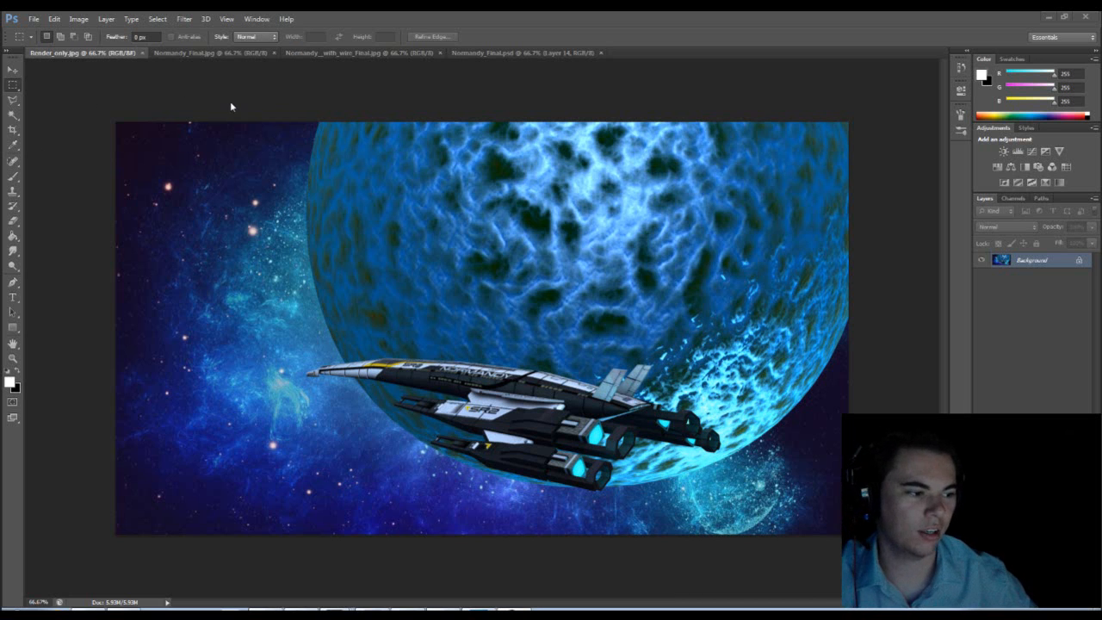
# - Review the final image Normandy_Final.jpg and its wireframe version, and bring up the layered Normandy_Final.psd
pyautogui.click(207, 52)
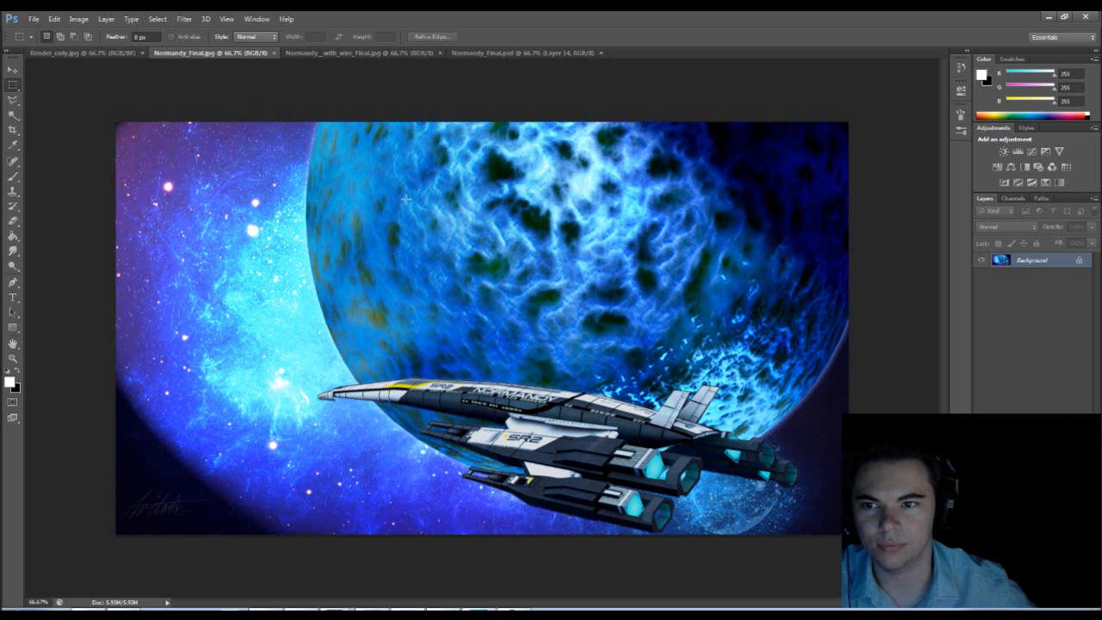
pyautogui.click(328, 56)
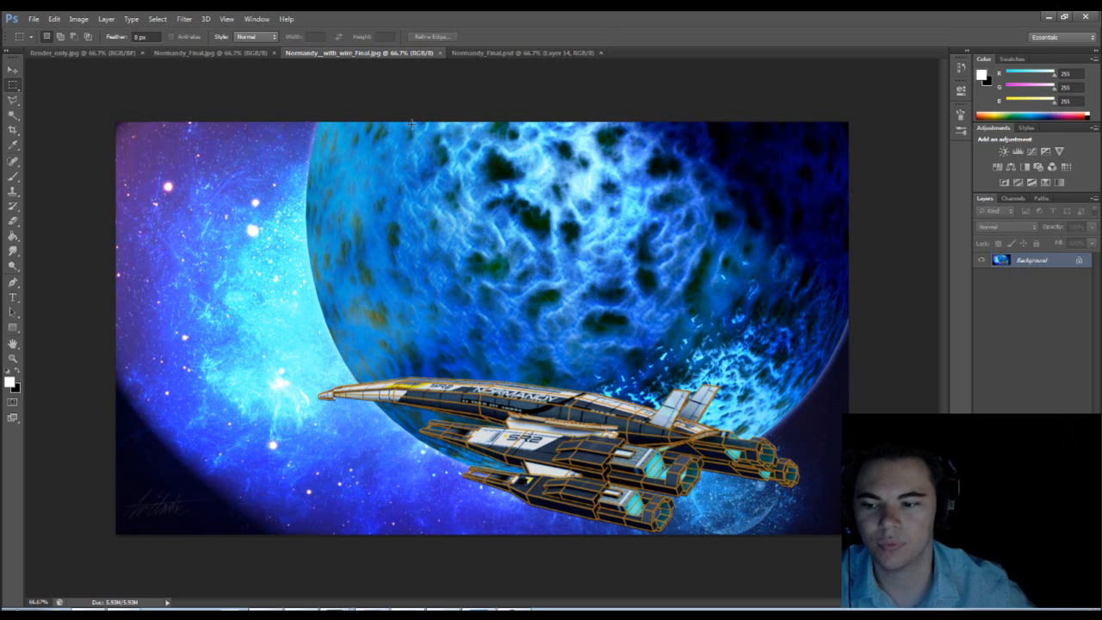
pyautogui.click(518, 60)
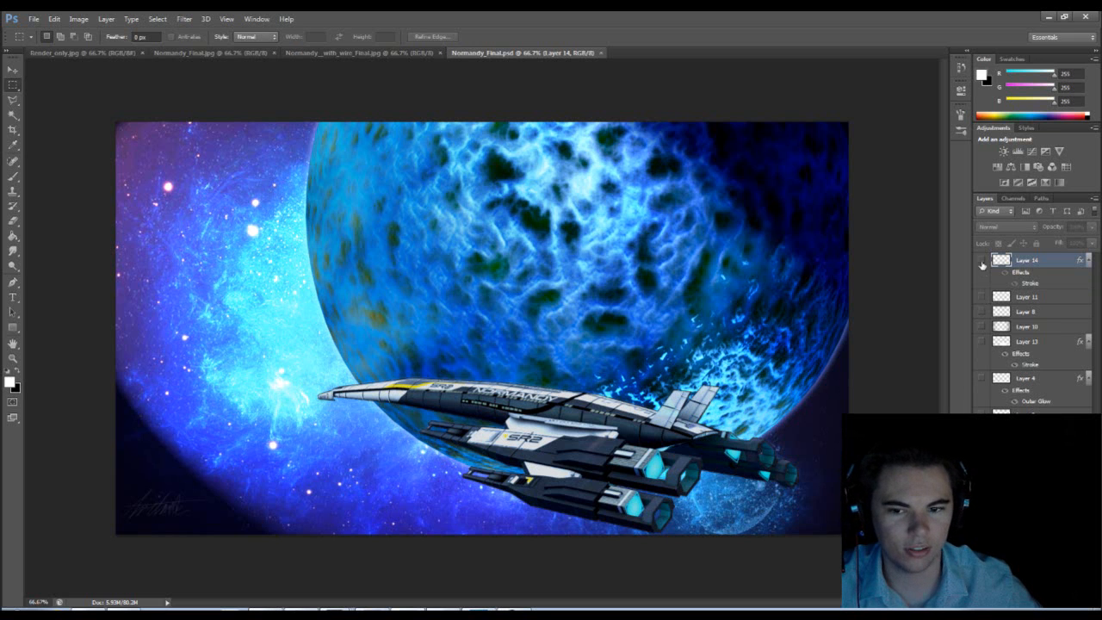
# - Hide the ship and retouching layers in Normandy_Final.psd, select Layer 0 and compare the base image with Render_only.jpg
pyautogui.keyDown('alt'); pyautogui.click(982, 259); pyautogui.keyUp('alt')
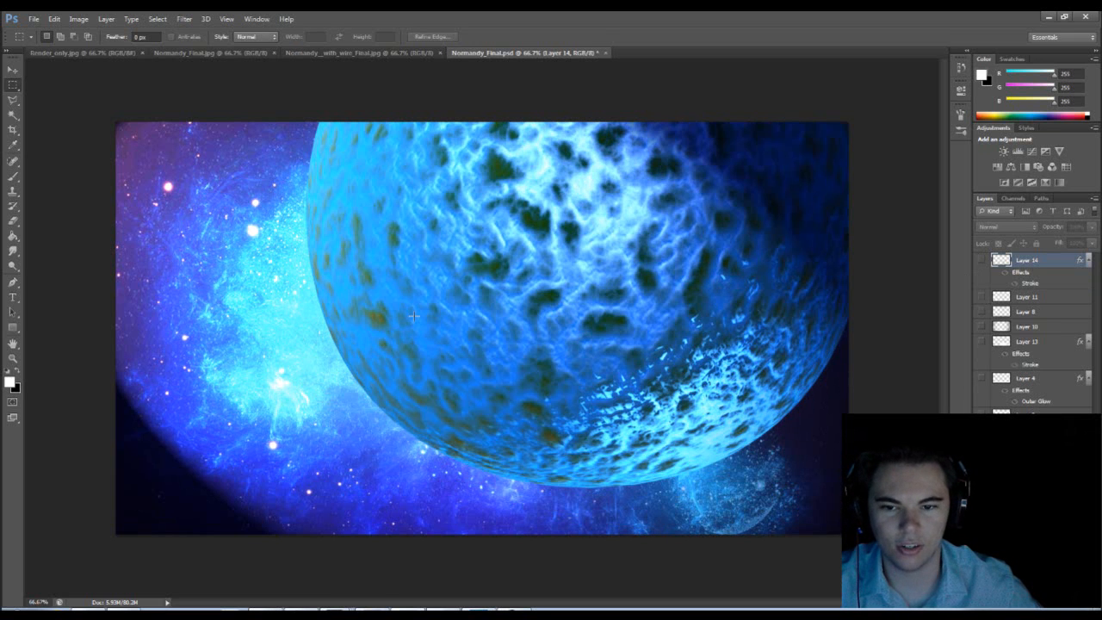
pyautogui.click(1026, 538)
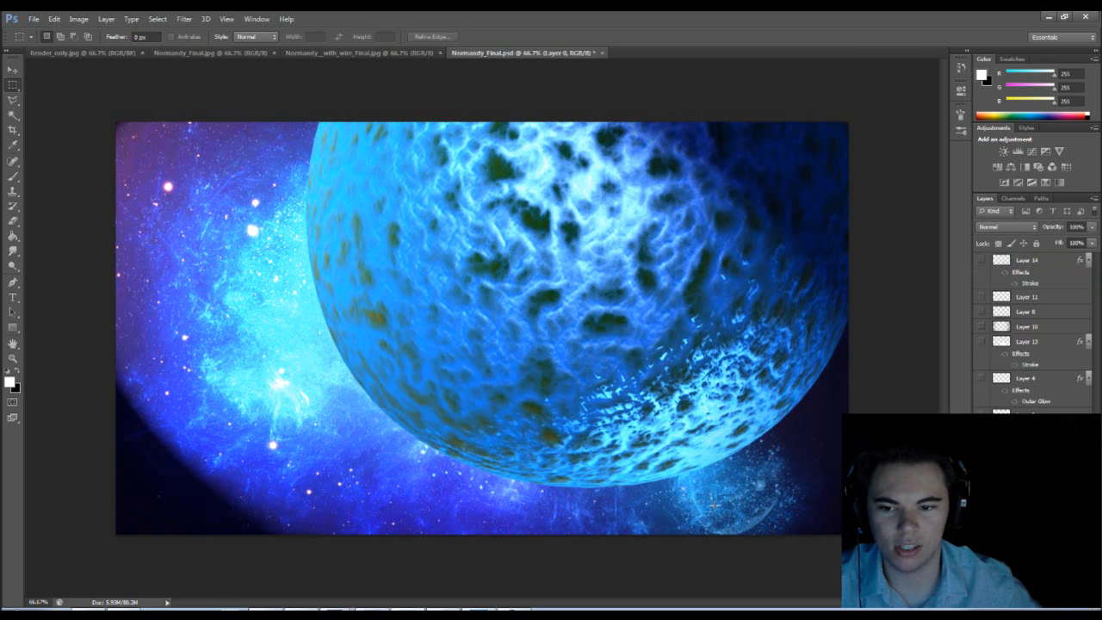
pyautogui.click(129, 53)
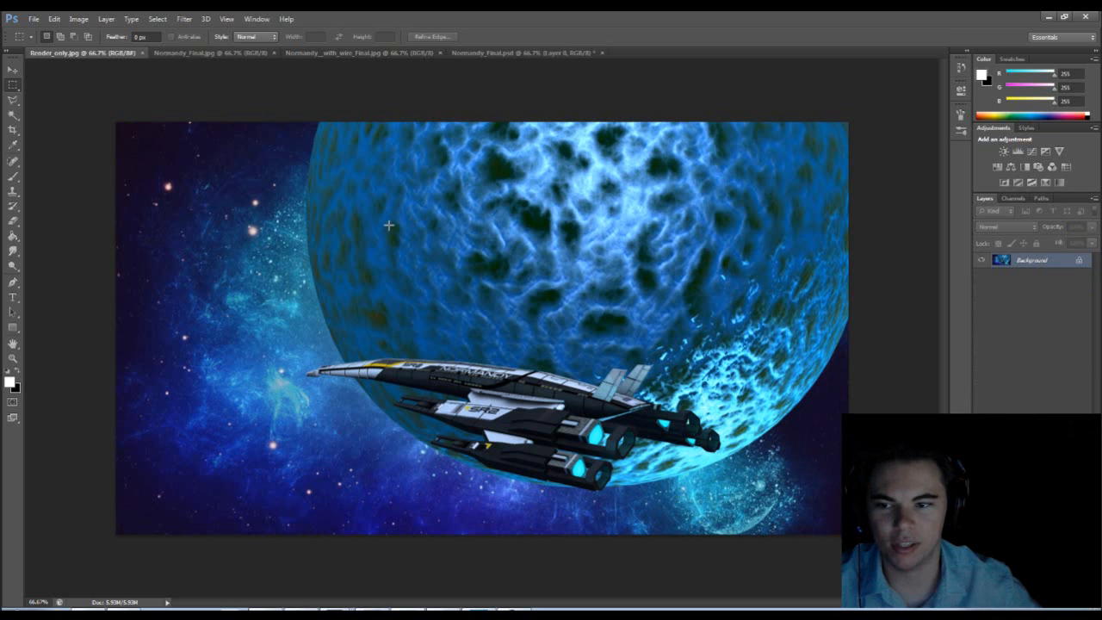
pyautogui.click(465, 53)
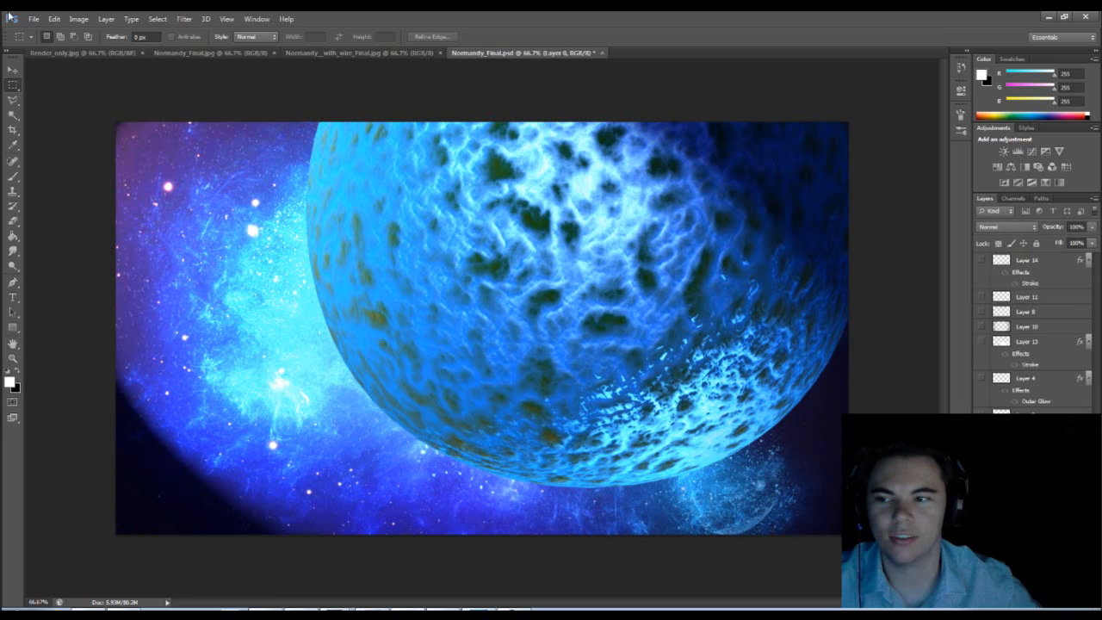
pyautogui.click(183, 19)
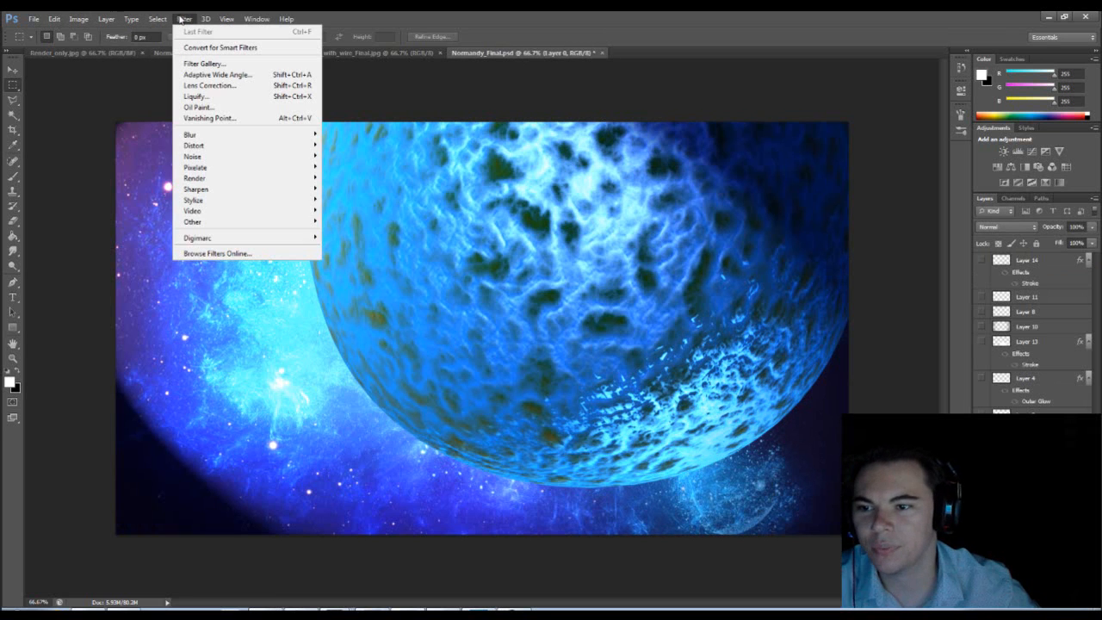
pyautogui.moveTo(233, 188)
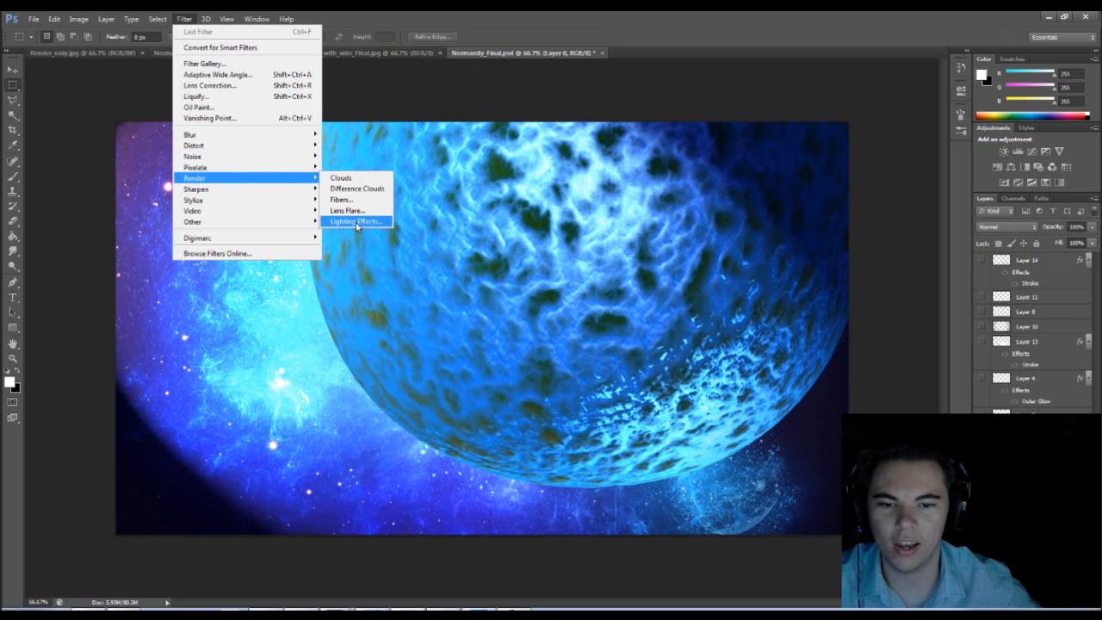
pyautogui.click(106, 19)
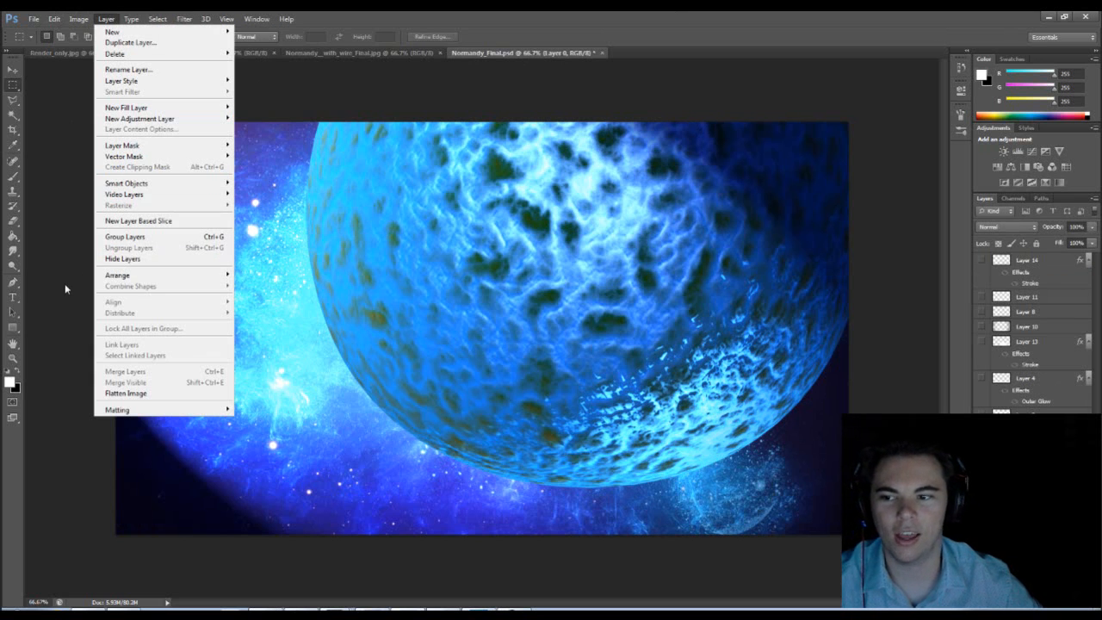
pyautogui.click(82, 276)
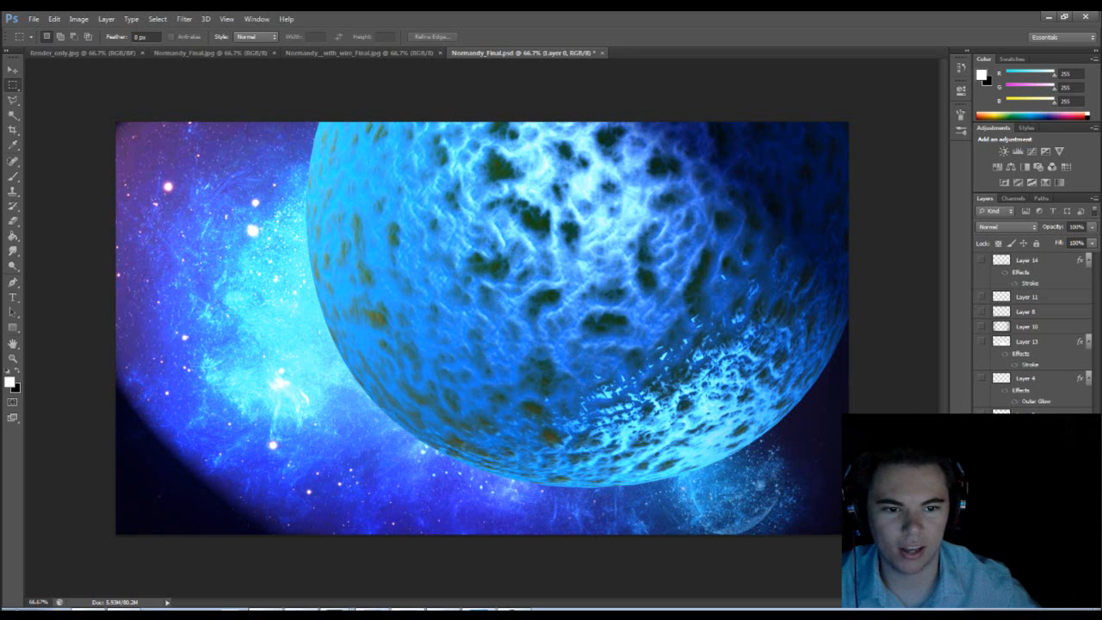
# - Toggle Layer 10's visibility repeatedly to compare the image edges with and without its darkening, leaving it hidden
pyautogui.click(983, 327)
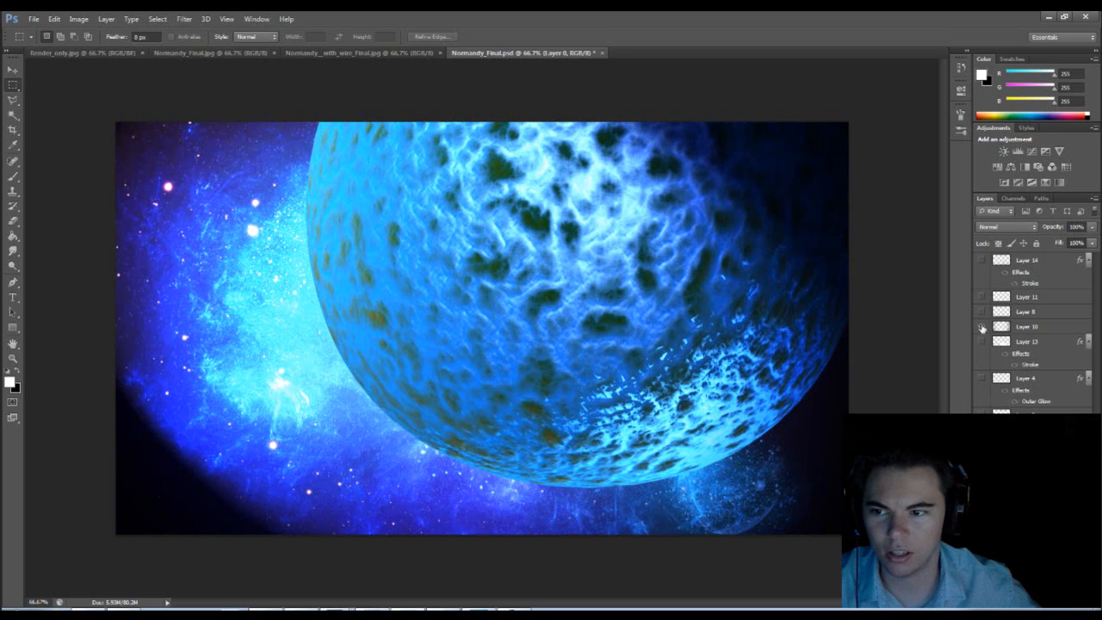
pyautogui.click(983, 327)
pyautogui.click(982, 327)
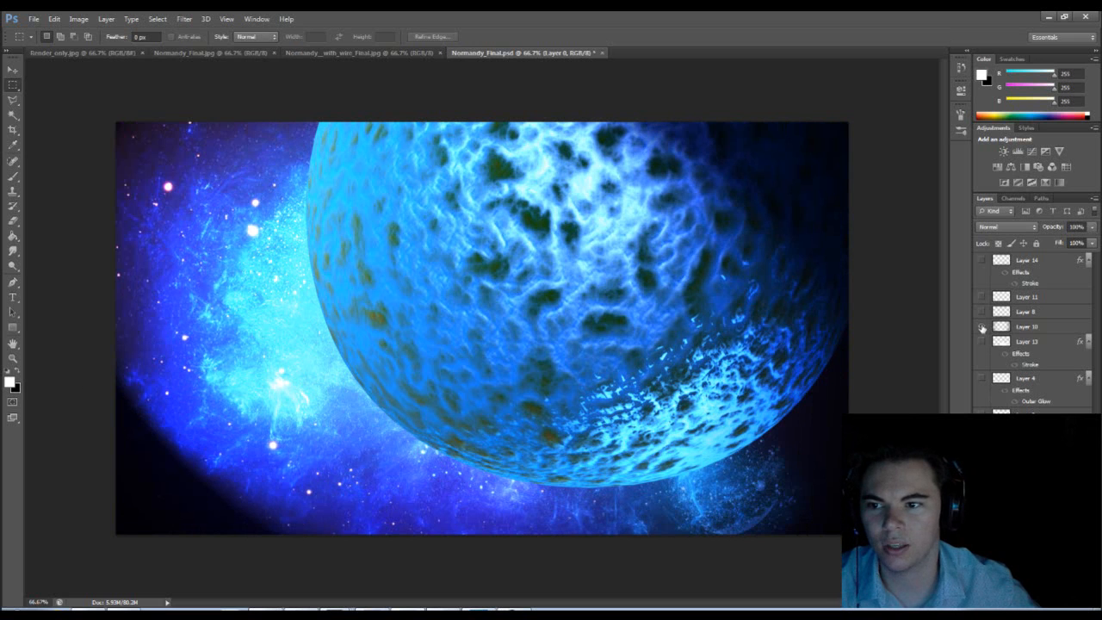
pyautogui.click(983, 327)
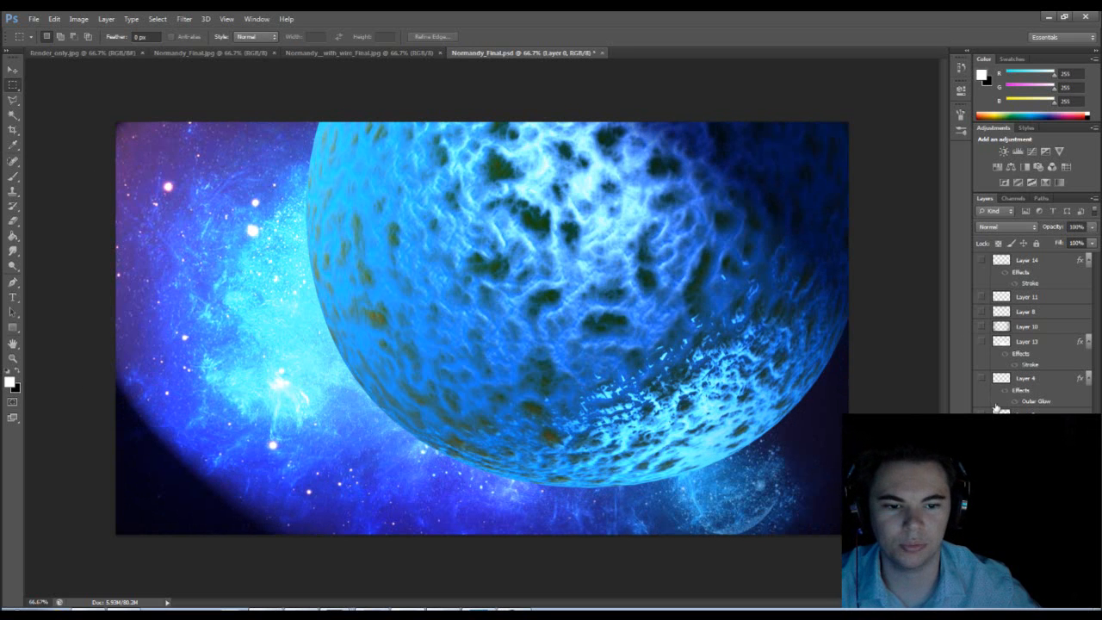
pyautogui.click(982, 327)
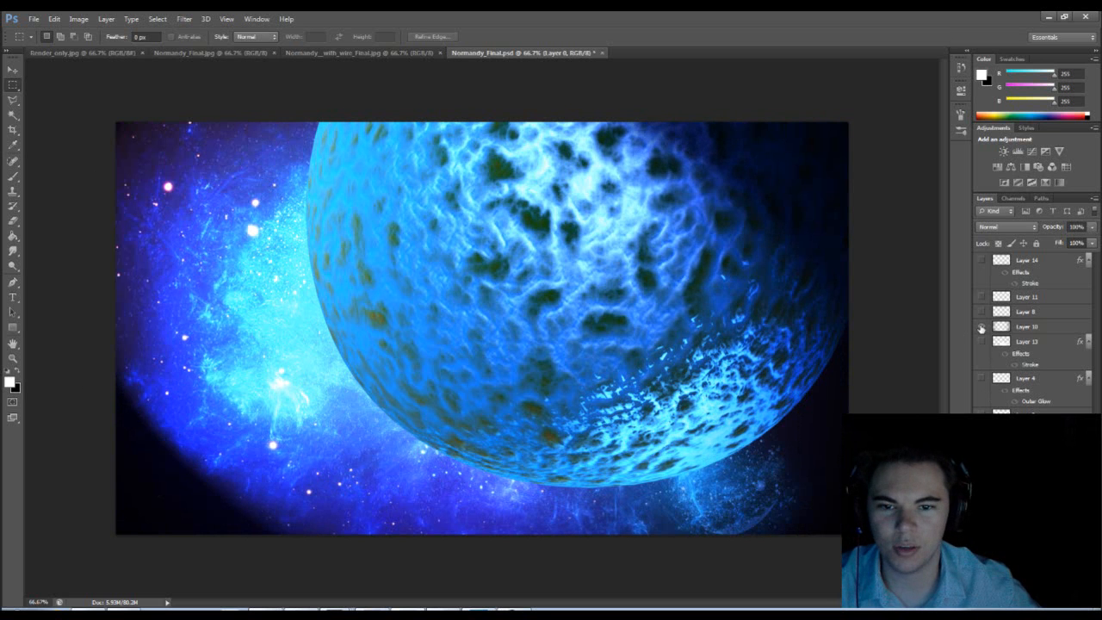
pyautogui.click(982, 328)
pyautogui.click(982, 328)
pyautogui.click(982, 328)
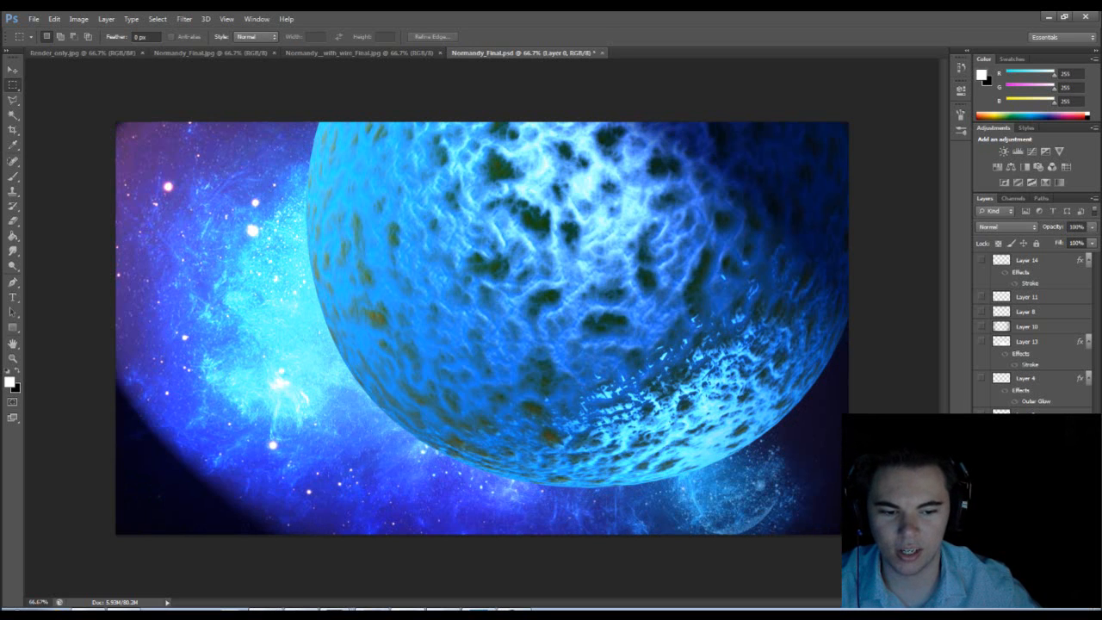
# - Select and show the Multiply Layer 5, and switch on the Levels 1 adjustment, comparing the planet with and without it
pyautogui.click(1026, 508)
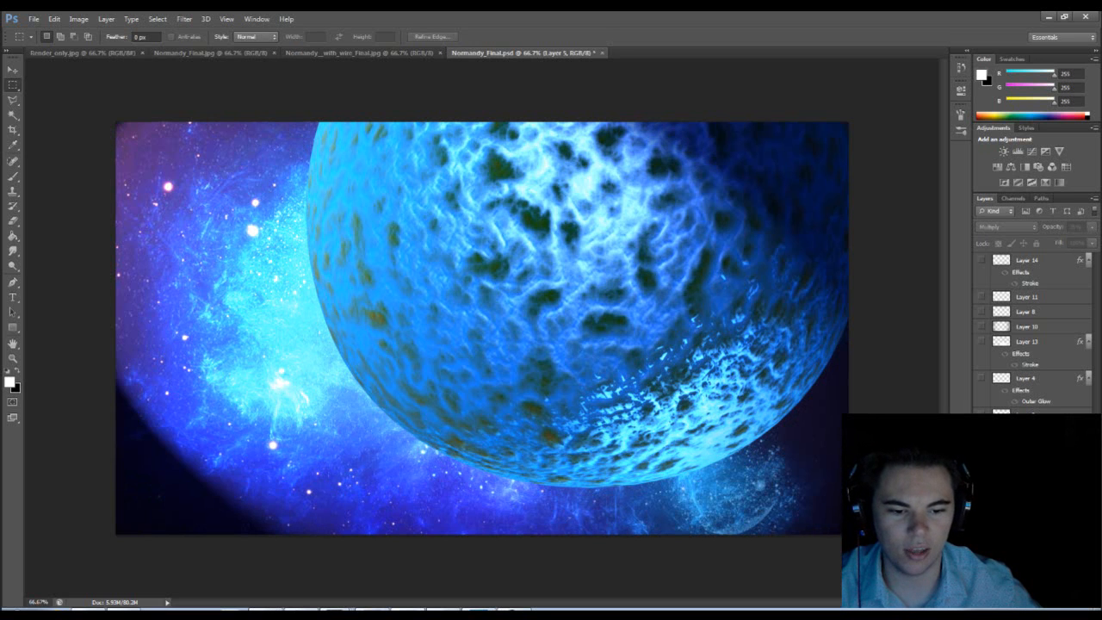
pyautogui.click(982, 508)
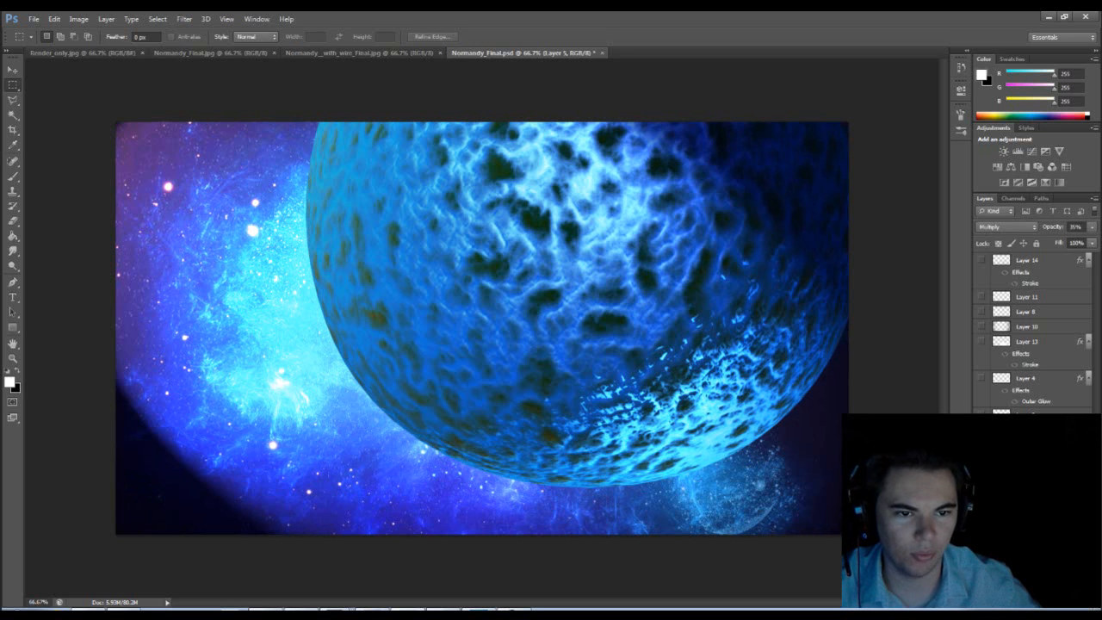
pyautogui.click(982, 493)
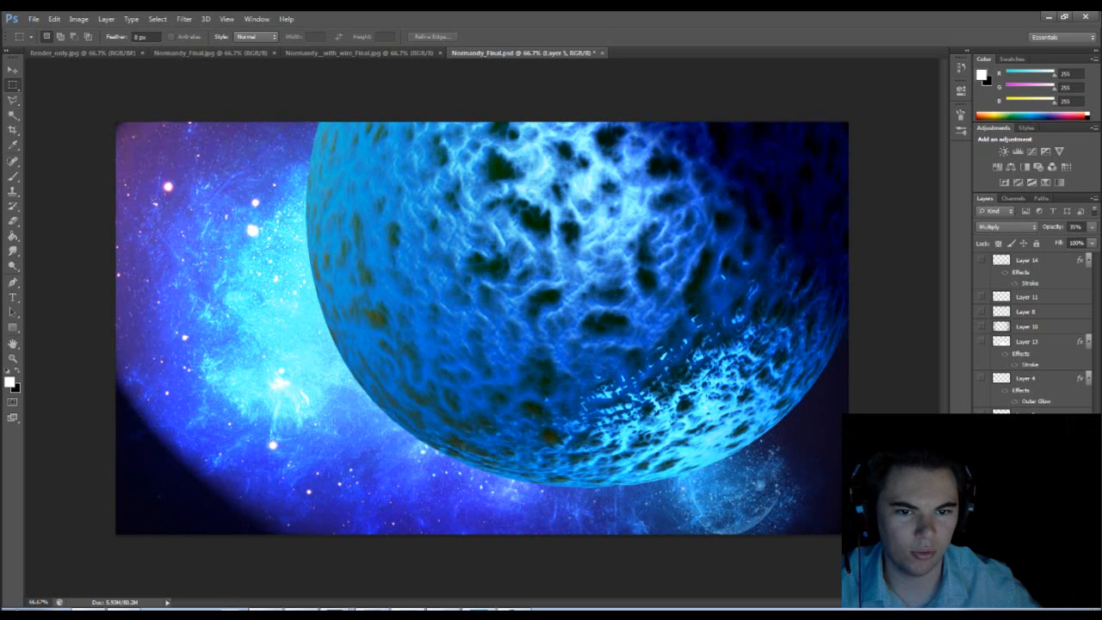
pyautogui.click(981, 494)
pyautogui.click(981, 494)
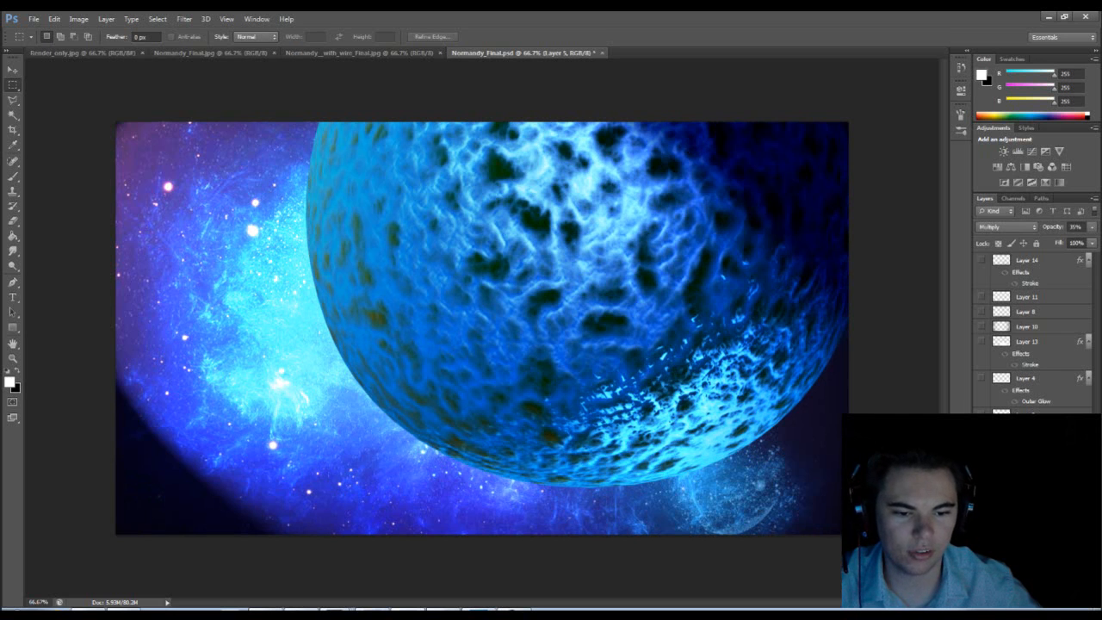
# - Inspect the settings of the Levels 1 adjustment layer and close them
pyautogui.click(1034, 493)
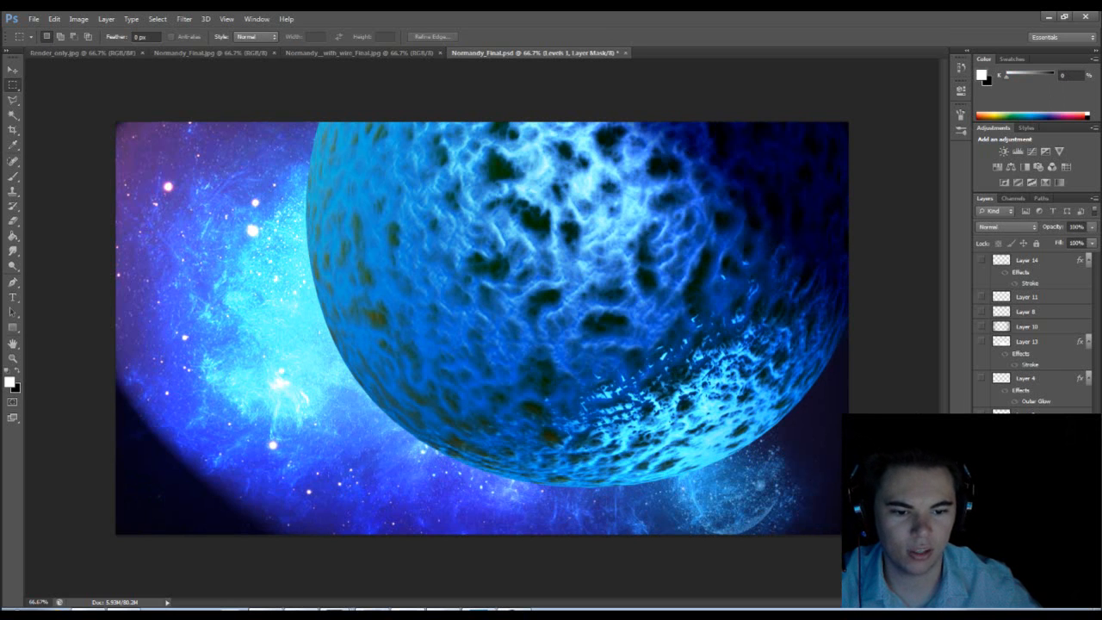
pyautogui.doubleClick(1002, 494)
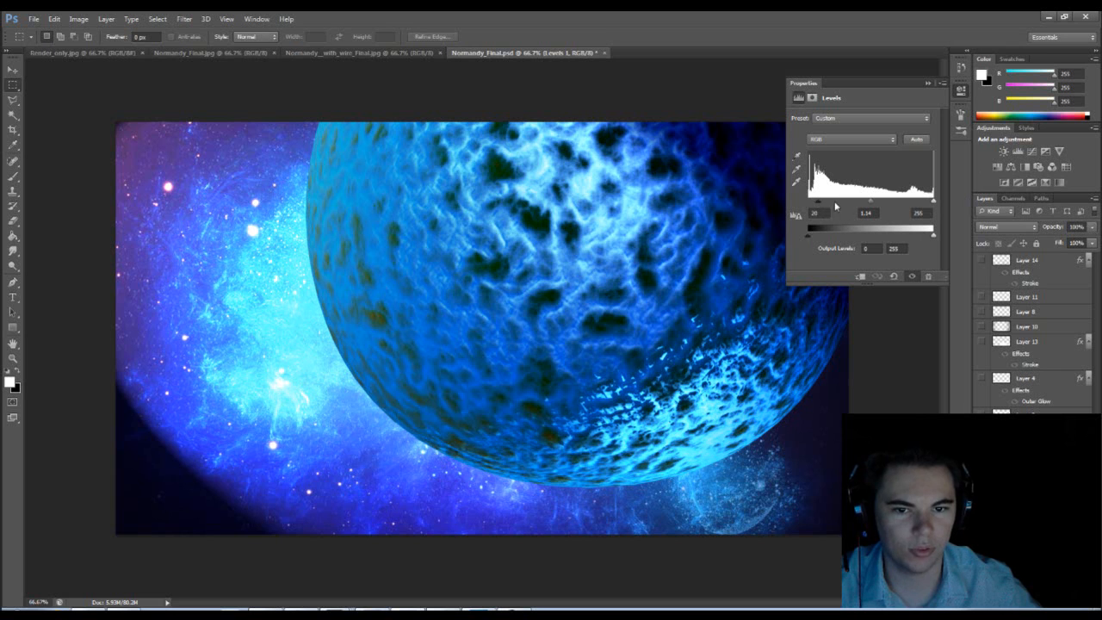
pyautogui.click(927, 83)
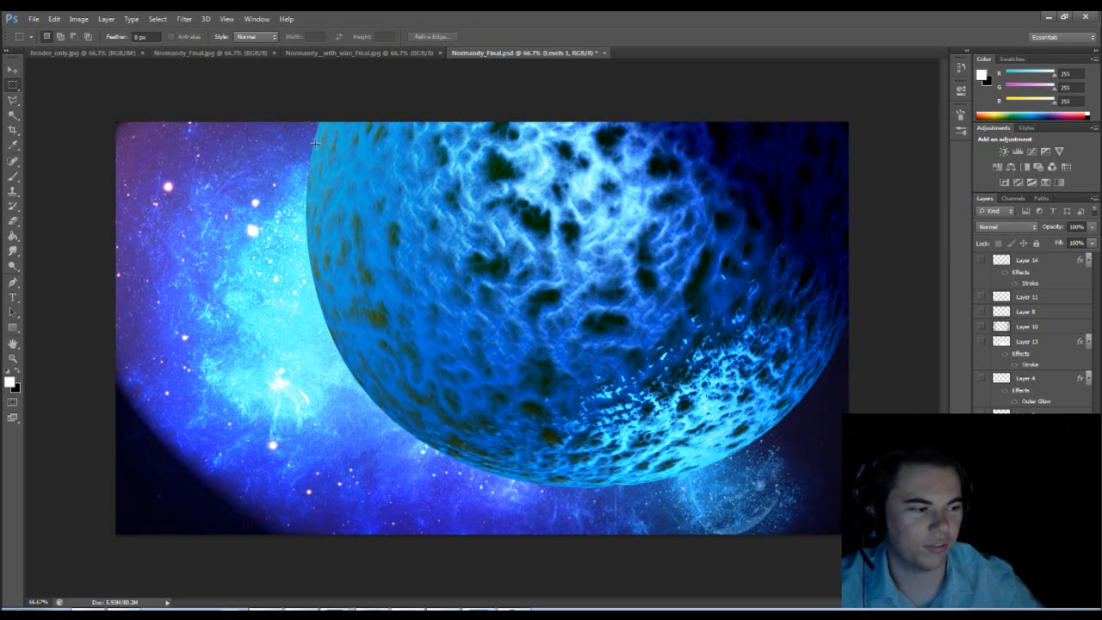
# - Load the planet's outline as a selection from its layer, make Layer 1 active and deselect
pyautogui.press('v')
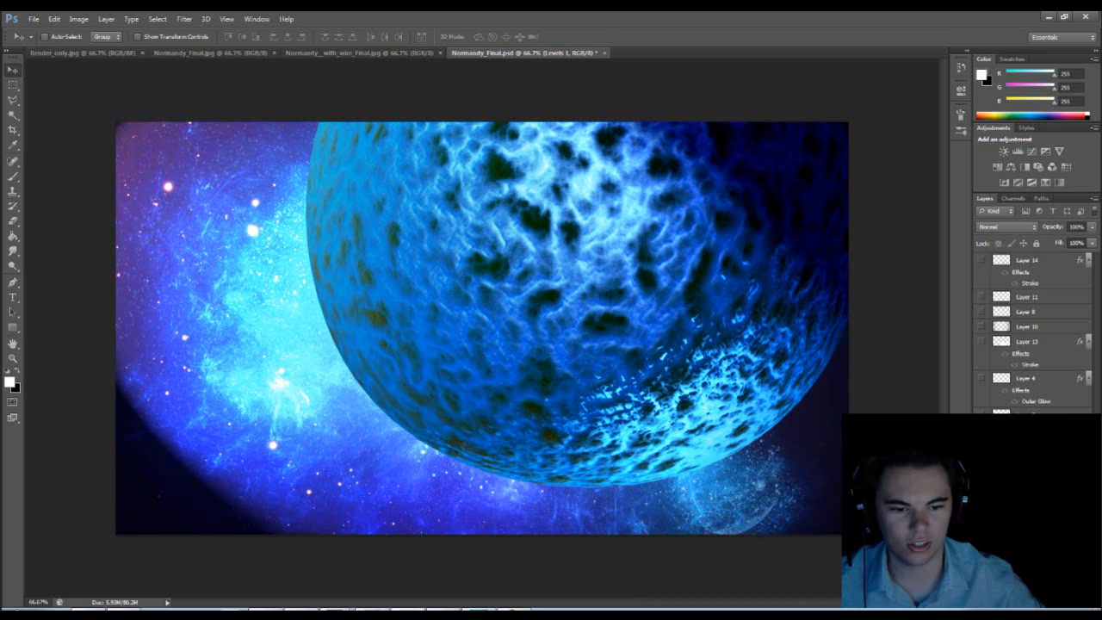
pyautogui.keyDown('ctrl'); pyautogui.click(1001, 510); pyautogui.keyUp('ctrl')
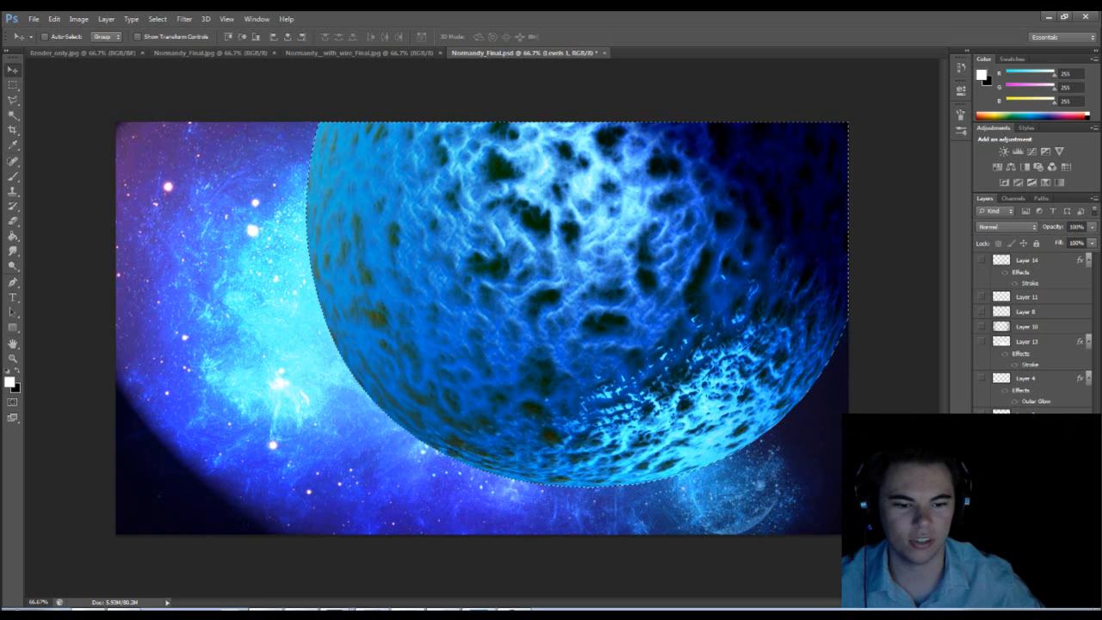
pyautogui.click(1027, 510)
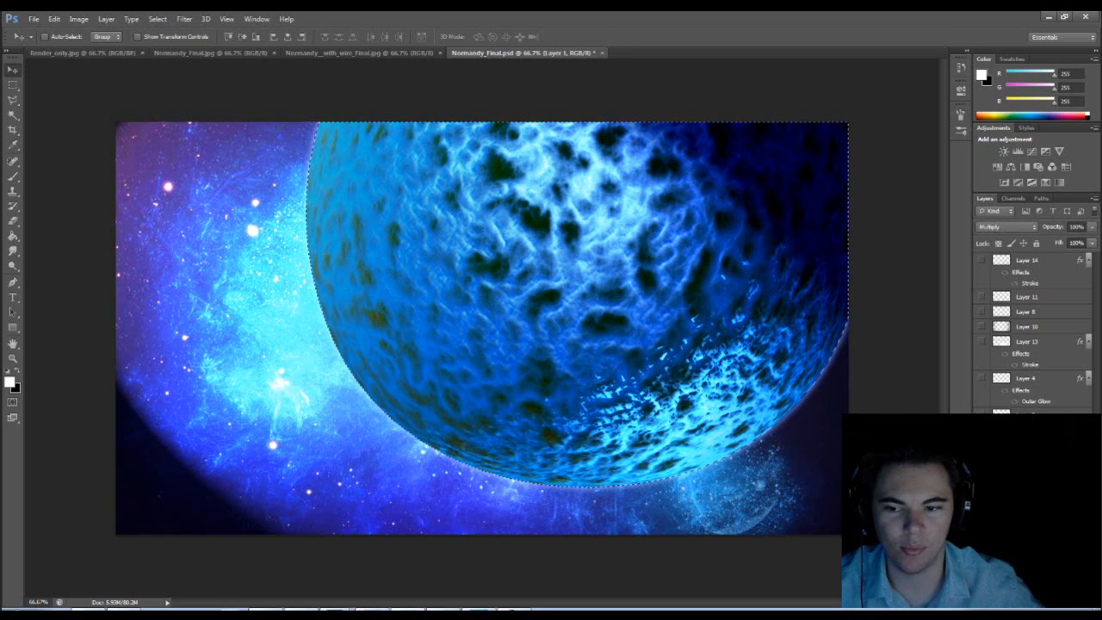
pyautogui.hotkey('ctrl', 'd')
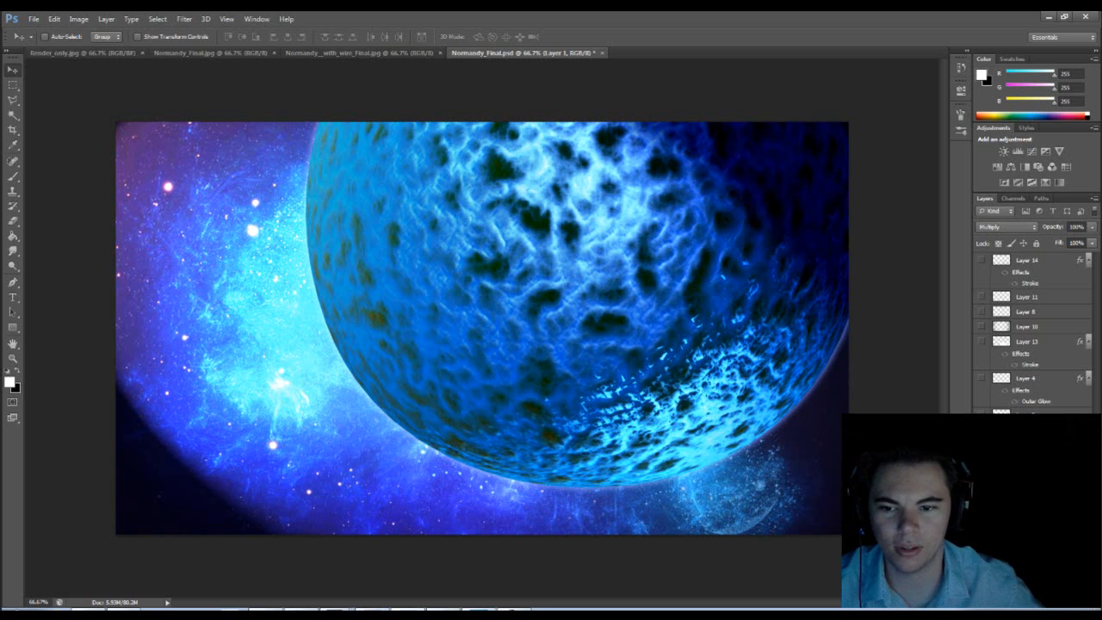
# - Show and select the Soft Light Layer 9, toggling its visibility to compare its effect on the planet's surface
pyautogui.click(981, 508)
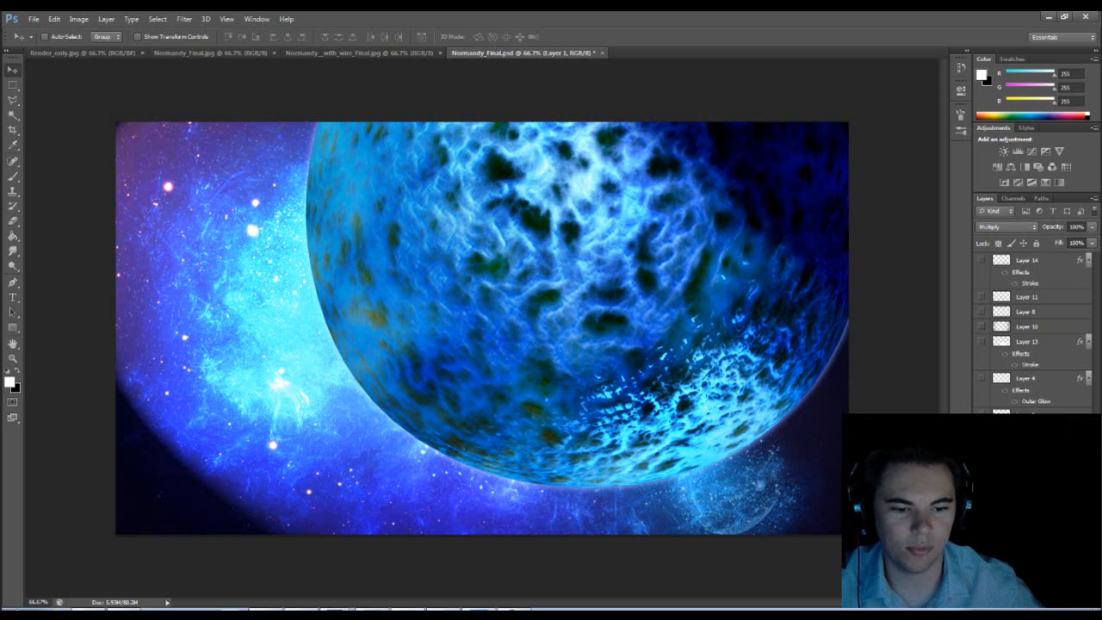
pyautogui.click(1027, 508)
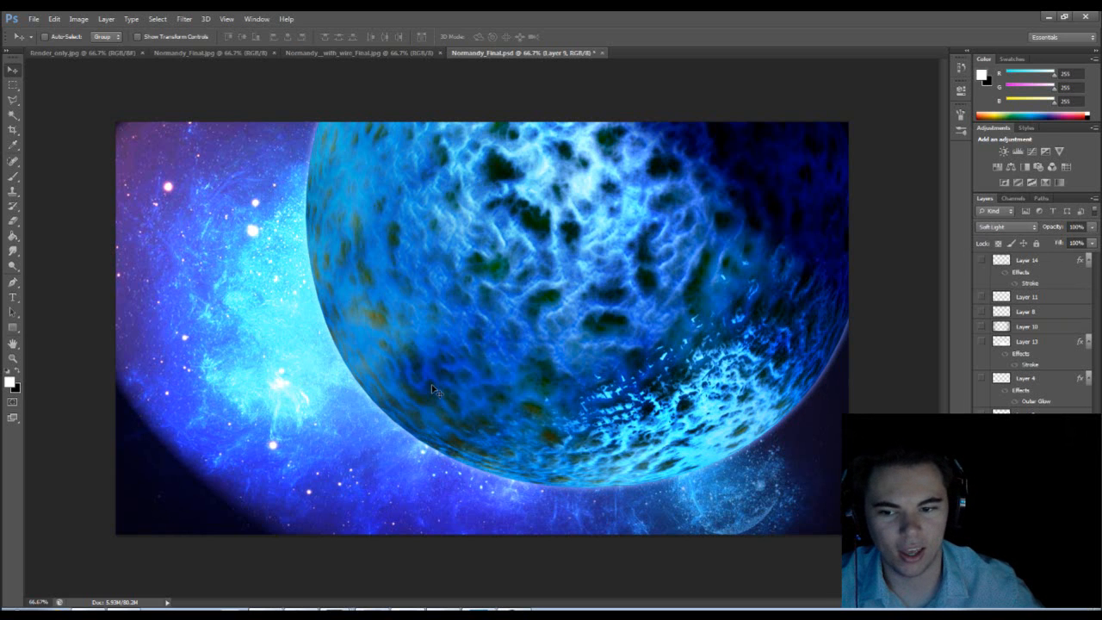
pyautogui.click(981, 508)
pyautogui.click(980, 508)
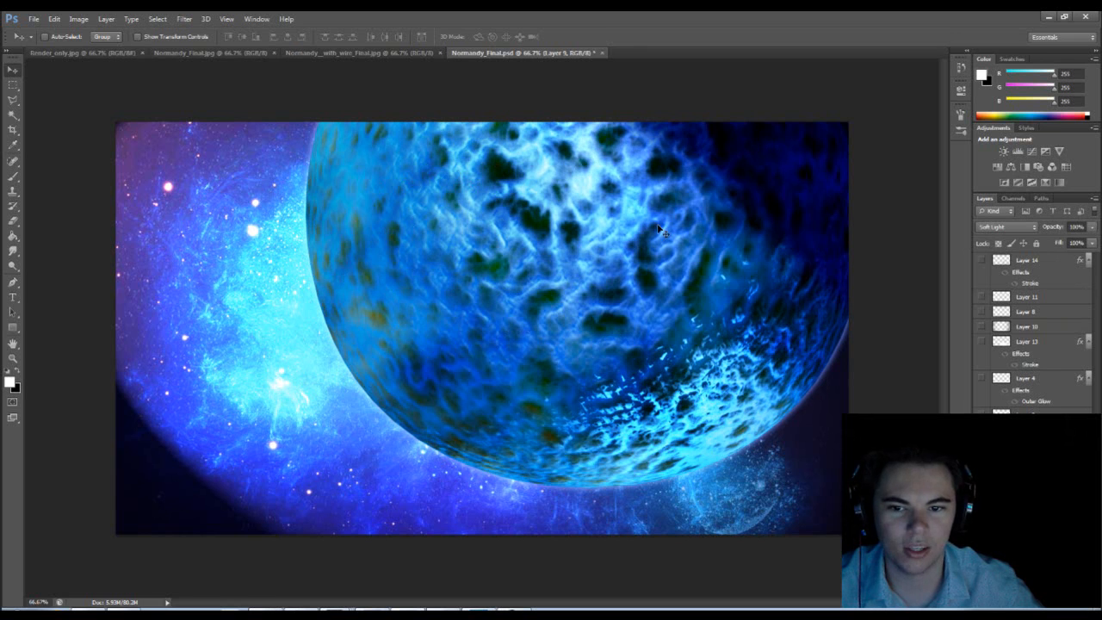
pyautogui.click(981, 508)
pyautogui.click(981, 508)
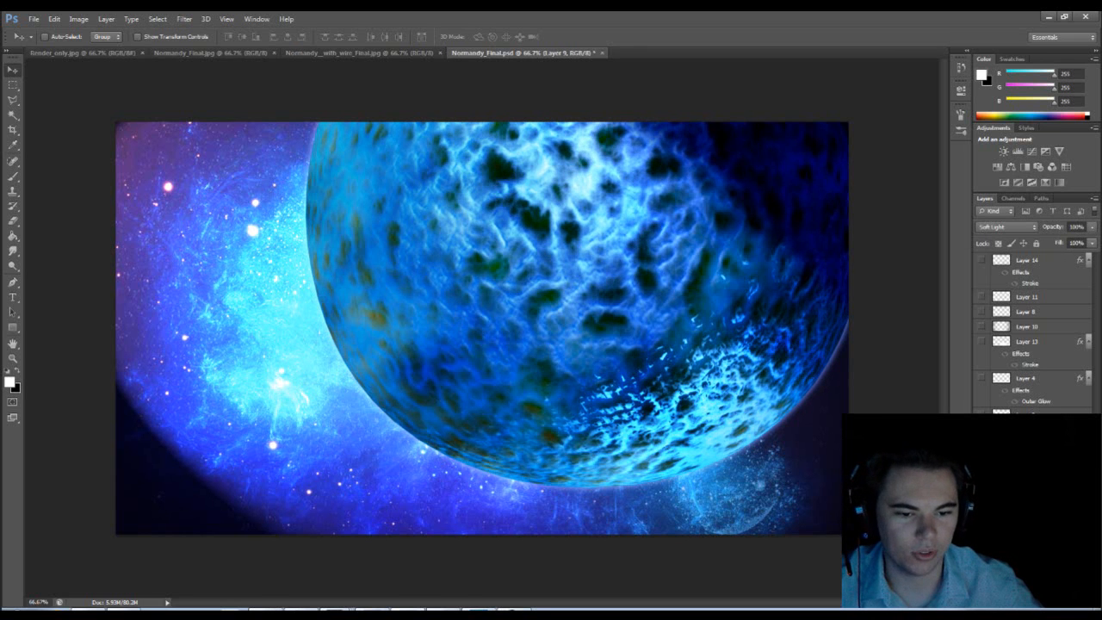
# - Show the ship layer in Normandy_Final.psd and compare the composition with Render_only.jpg
pyautogui.click(981, 493)
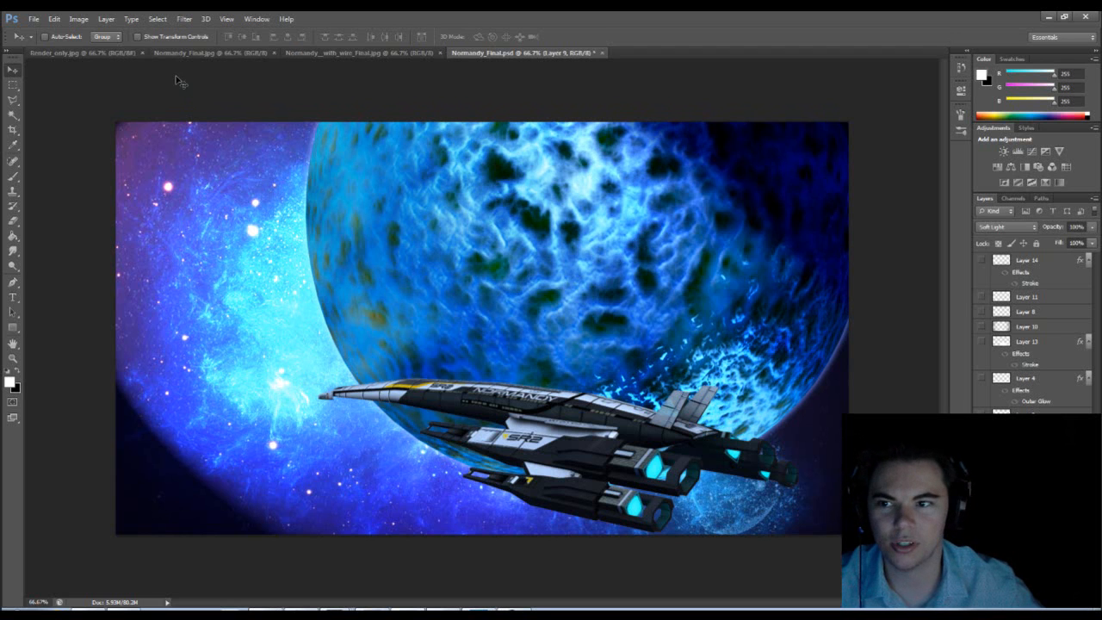
pyautogui.click(74, 54)
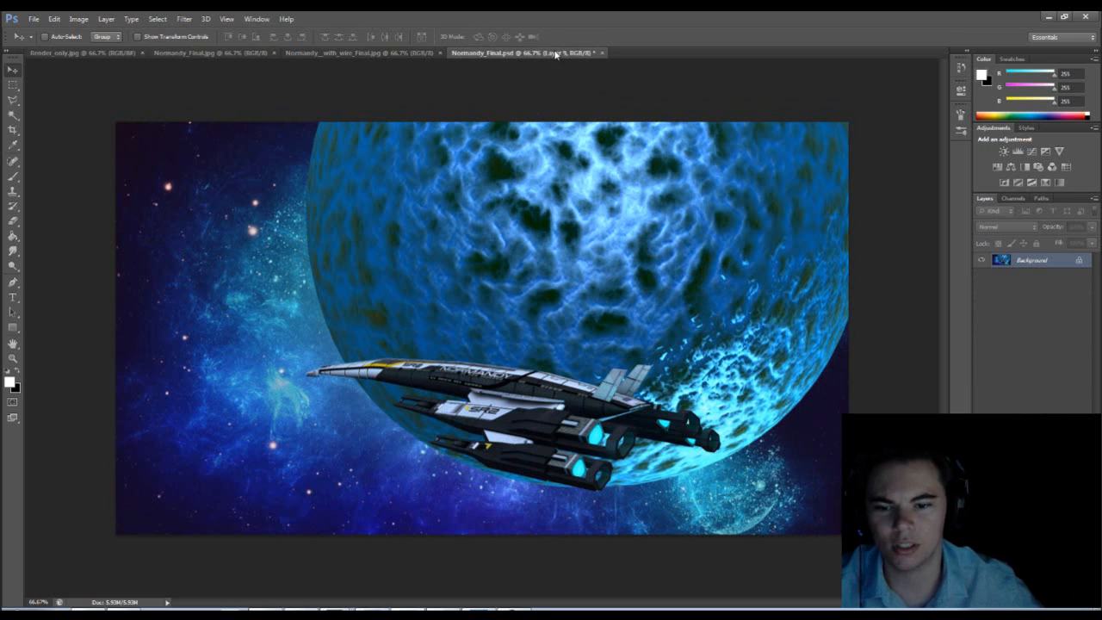
pyautogui.click(521, 52)
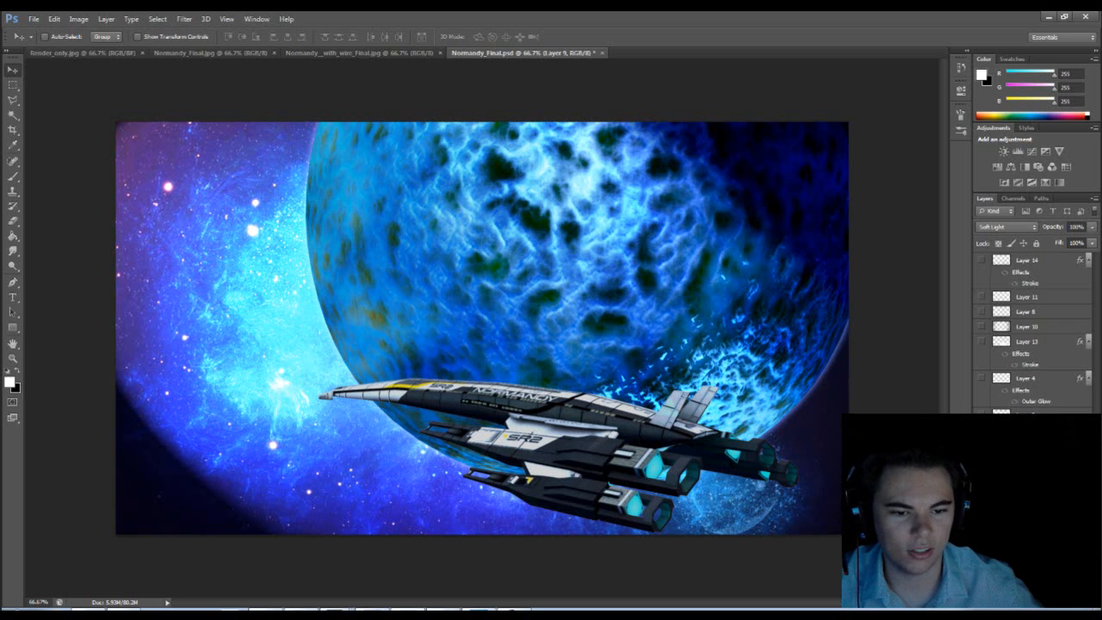
# - Inspect the settings of the Levels 2 adjustment layer and close them
pyautogui.click(1017, 151)
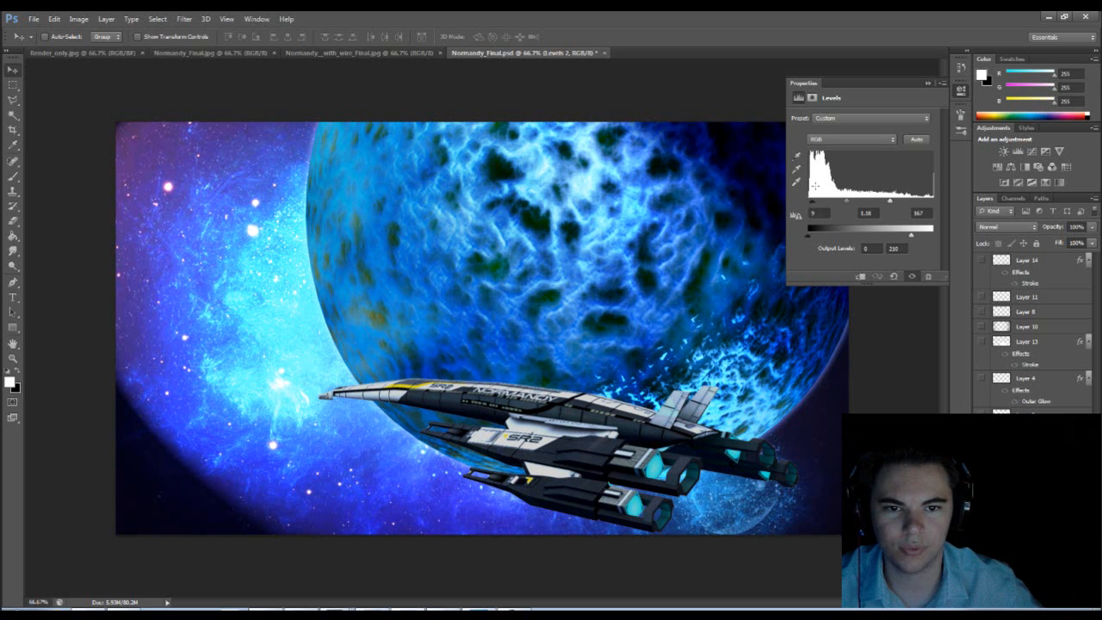
pyautogui.click(927, 83)
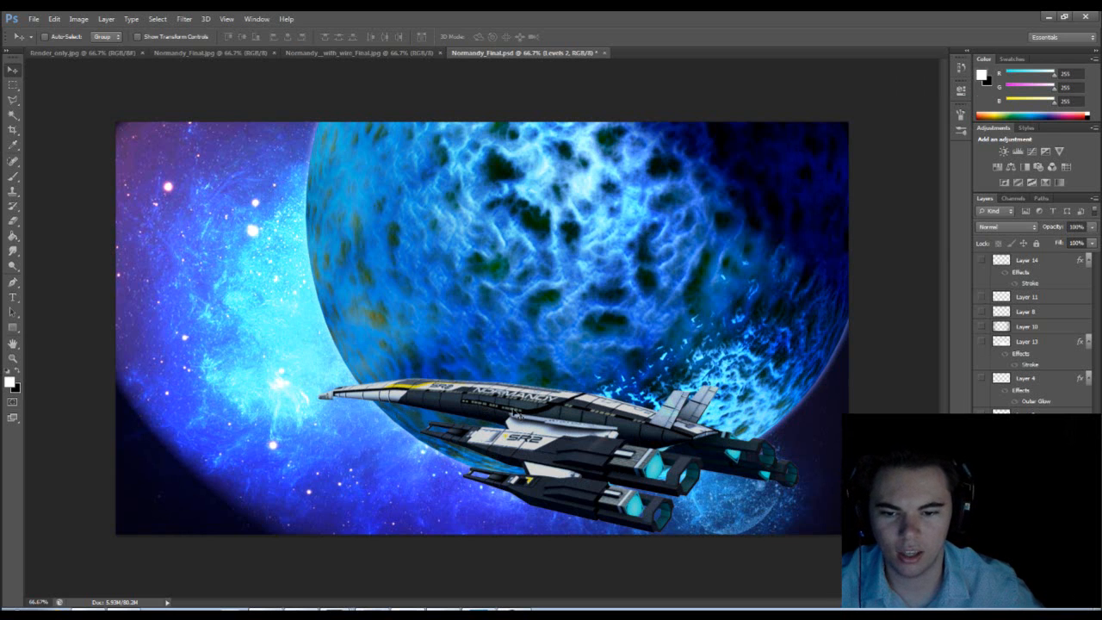
# - Show and select the Multiply Layer 7 to examine its shading on the ship, and hide it
pyautogui.click(982, 508)
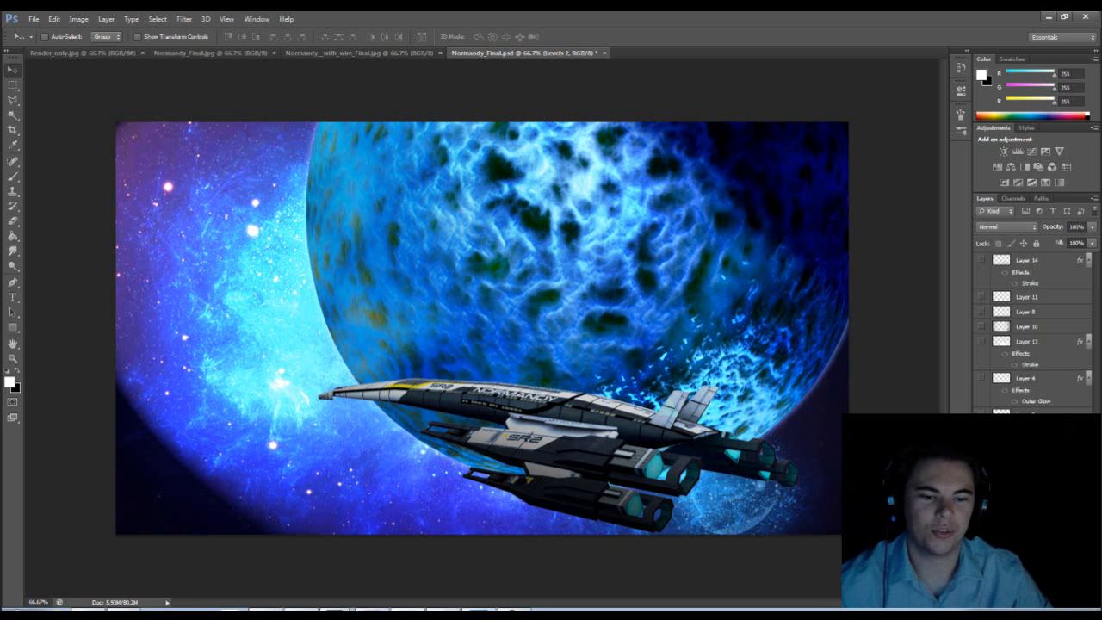
pyautogui.click(1026, 508)
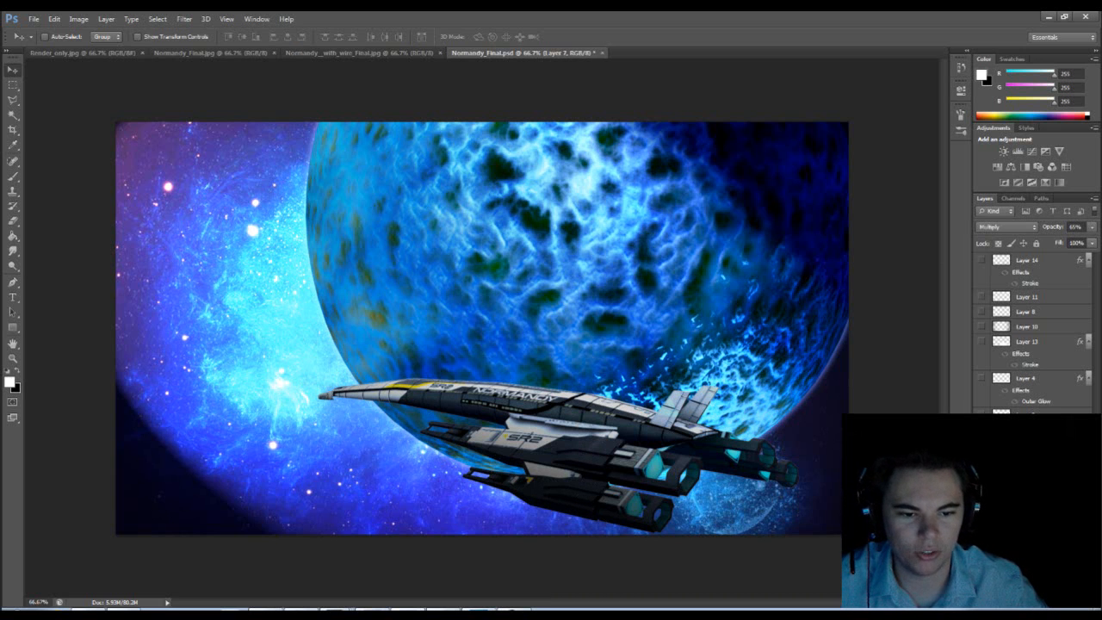
pyautogui.click(982, 508)
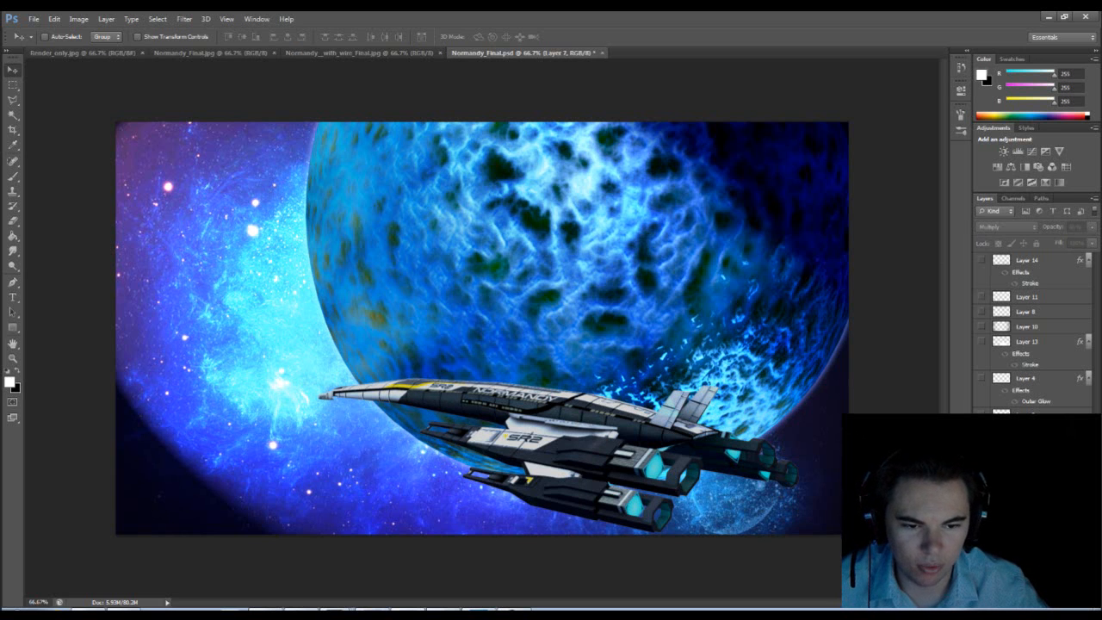
# - Toggle the layer visibility to compare the ship's shading, and make the Overlay Layer 12 active
pyautogui.click(982, 517)
pyautogui.click(982, 517)
pyautogui.click(982, 516)
pyautogui.click(1026, 516)
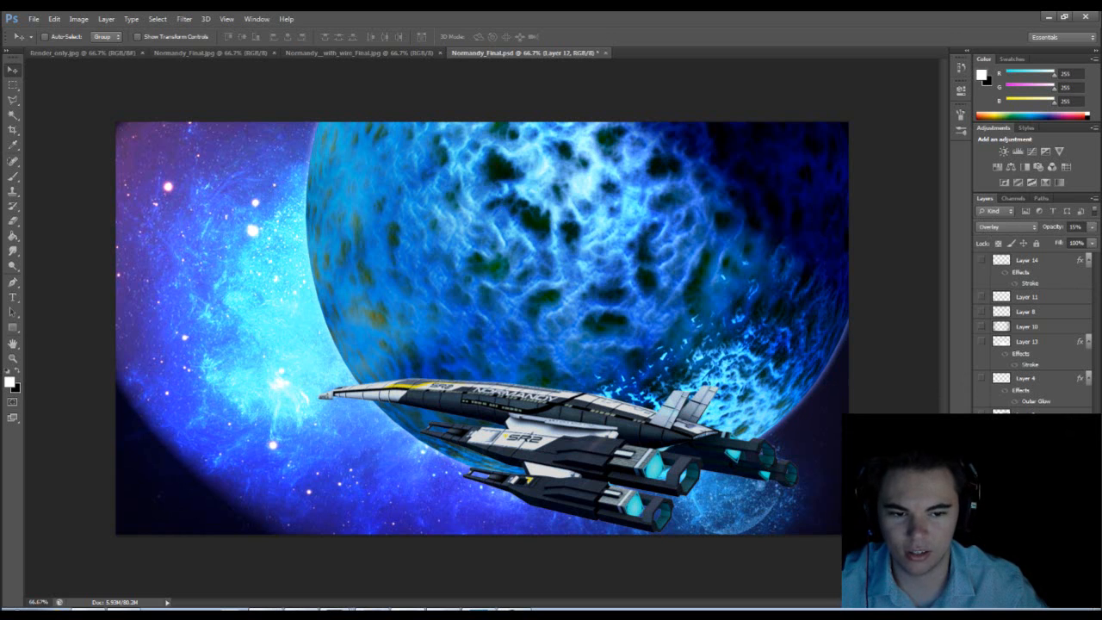
# - Load the outline of the ship layer directly beneath Layer 4 as a selection, deselect, and compare the ship with that layer hidden and shown
pyautogui.click(1028, 415)
pyautogui.keyDown('ctrl'); pyautogui.click(1001, 415); pyautogui.keyUp('ctrl')
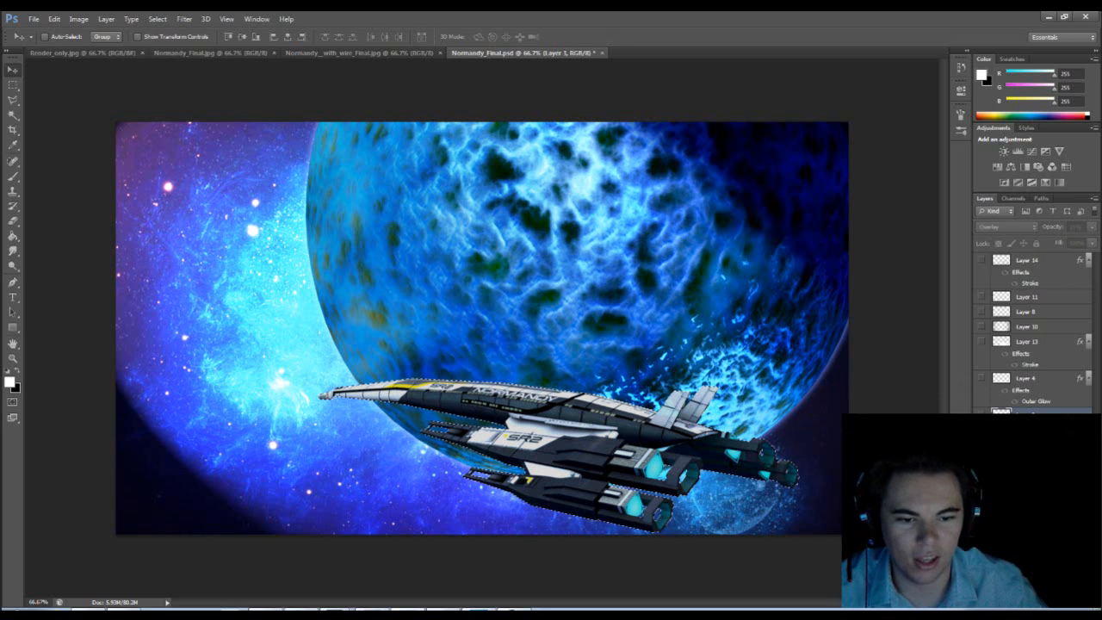
pyautogui.hotkey('ctrl', 'd')
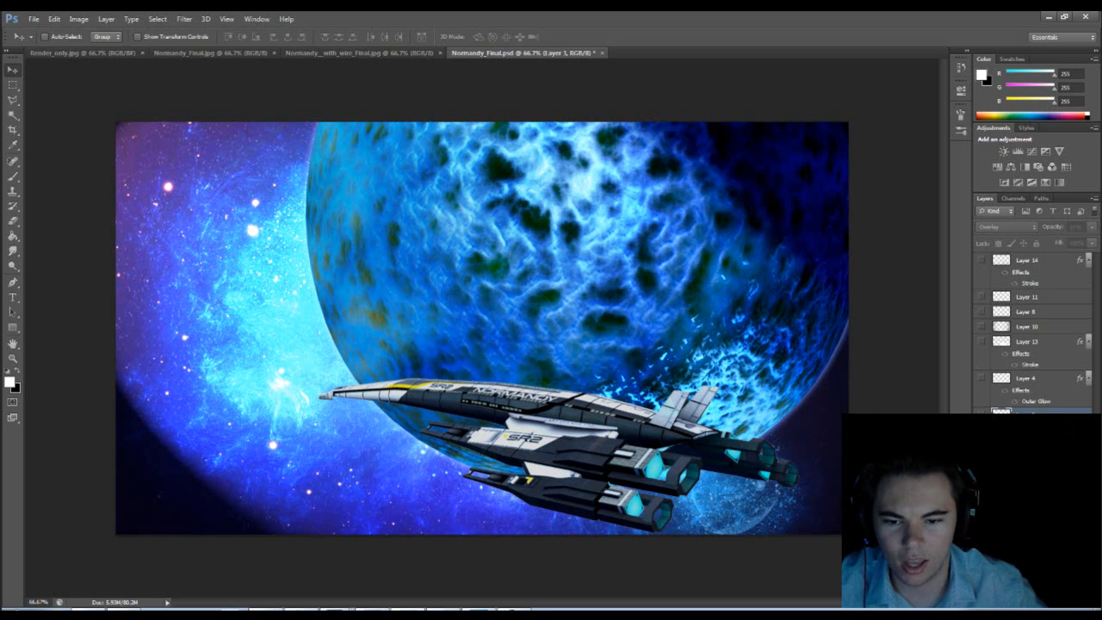
pyautogui.click(982, 416)
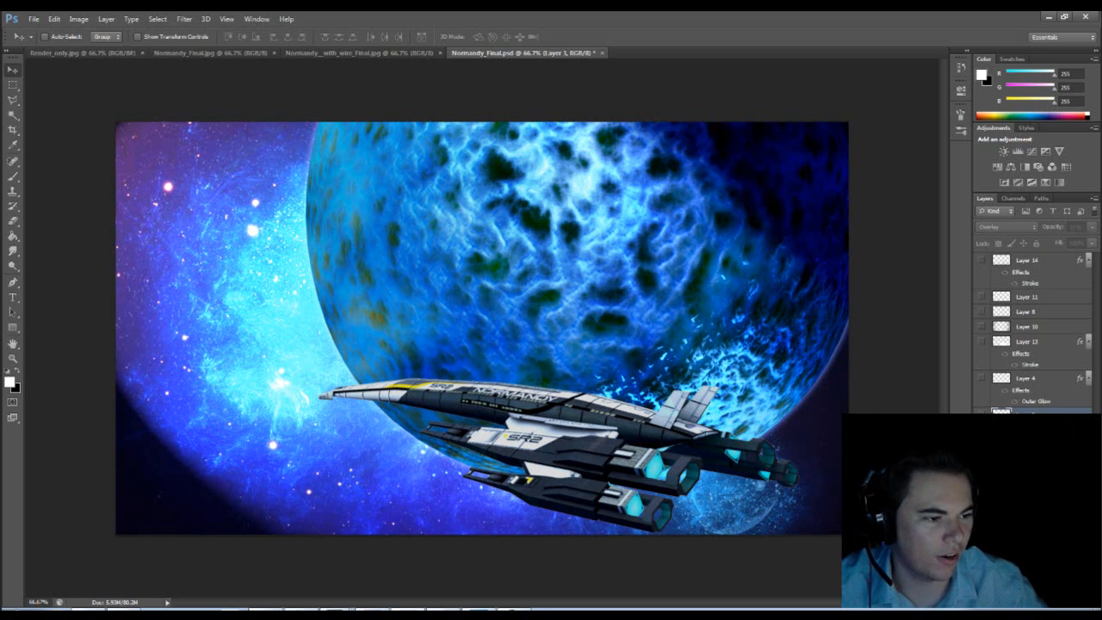
pyautogui.click(982, 415)
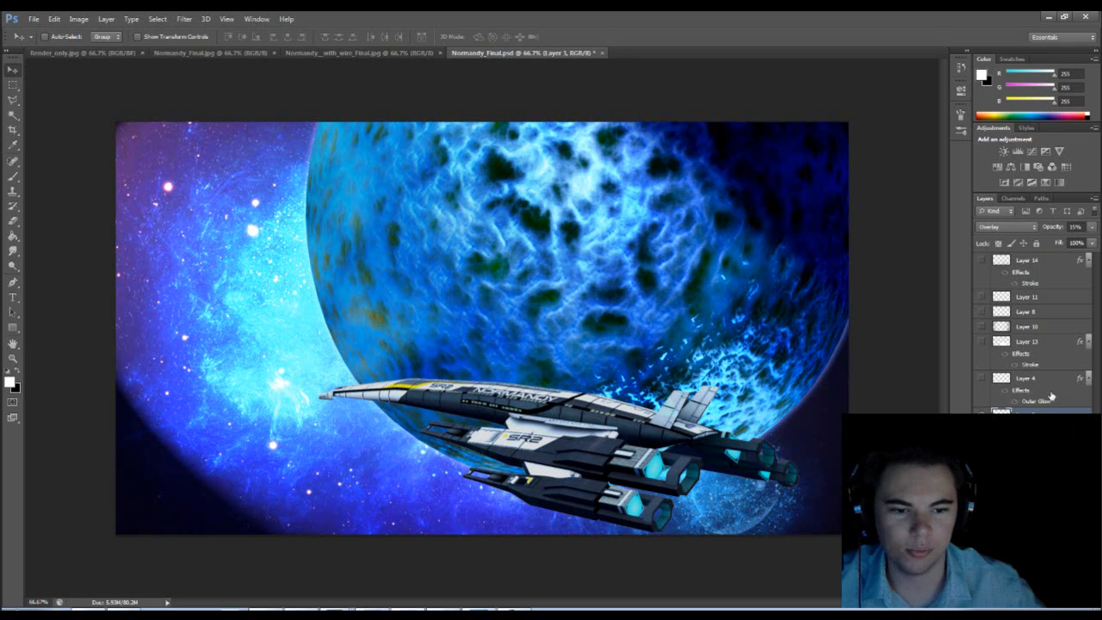
# - Show and select the Multiply Layer 4, load its outline as a selection, and toggle its visibility to compare its effect on the ship
pyautogui.click(982, 380)
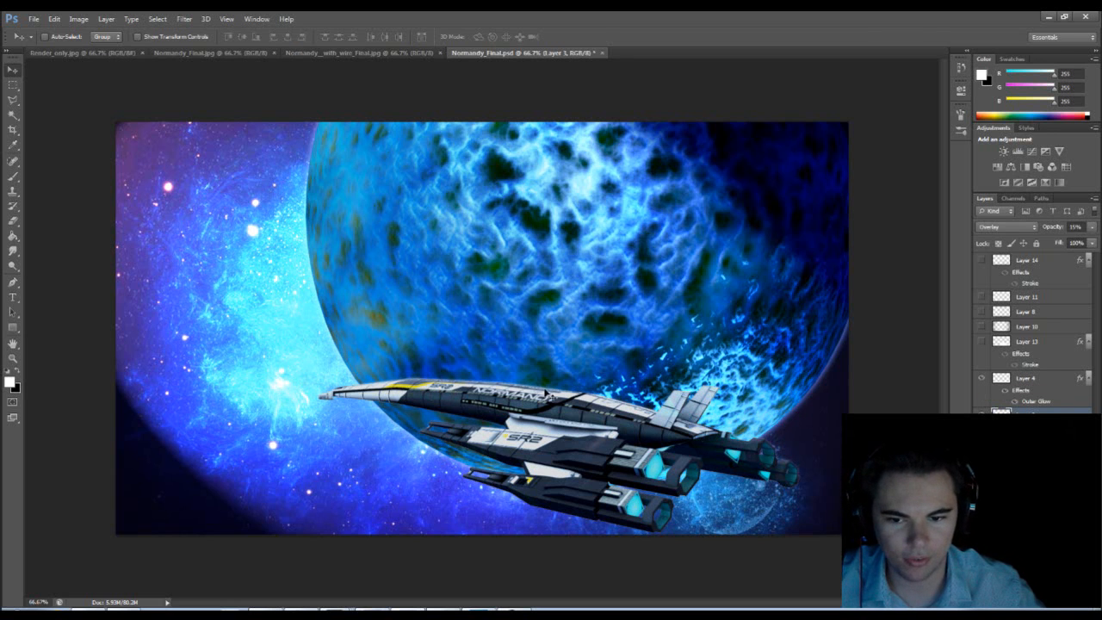
pyautogui.click(1003, 380)
pyautogui.keyDown('ctrl'); pyautogui.click(1004, 381); pyautogui.keyUp('ctrl')
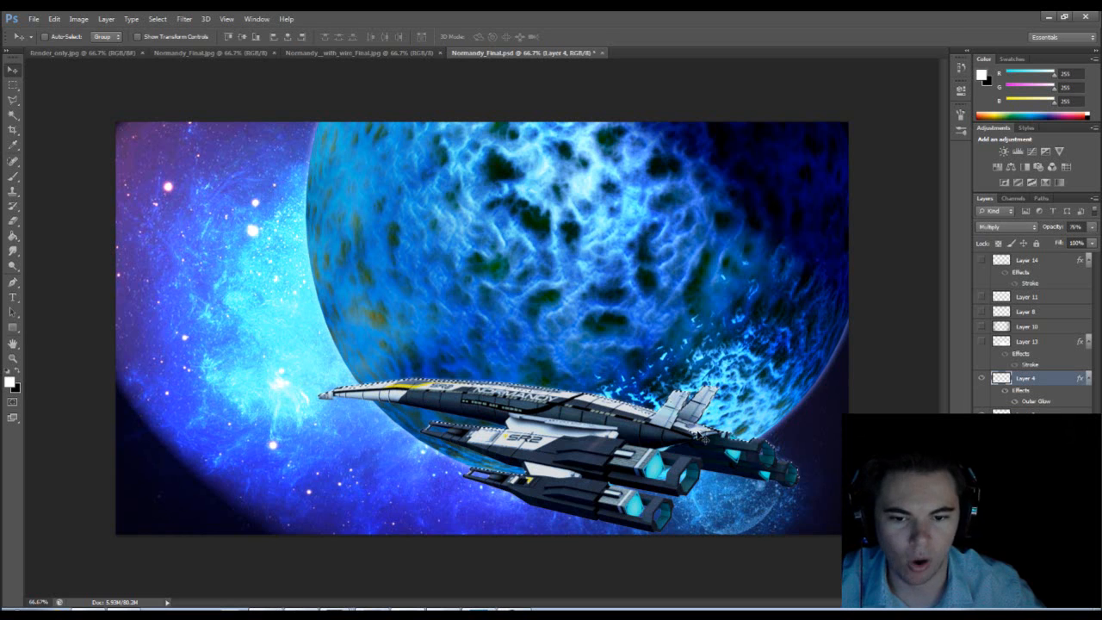
pyautogui.click(979, 381)
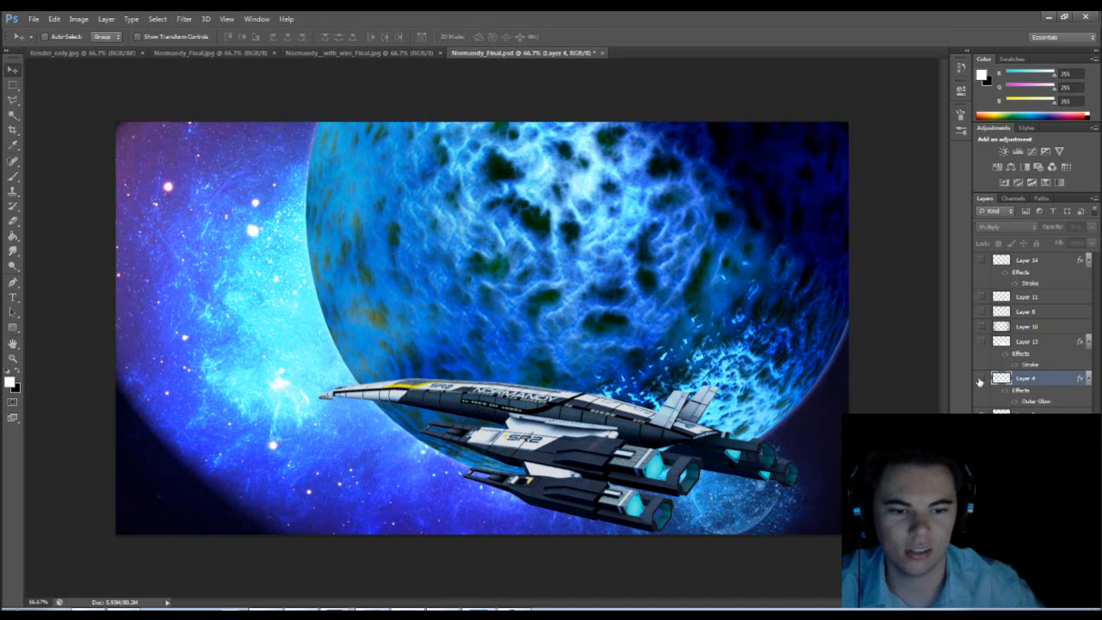
pyautogui.click(979, 380)
pyautogui.click(979, 380)
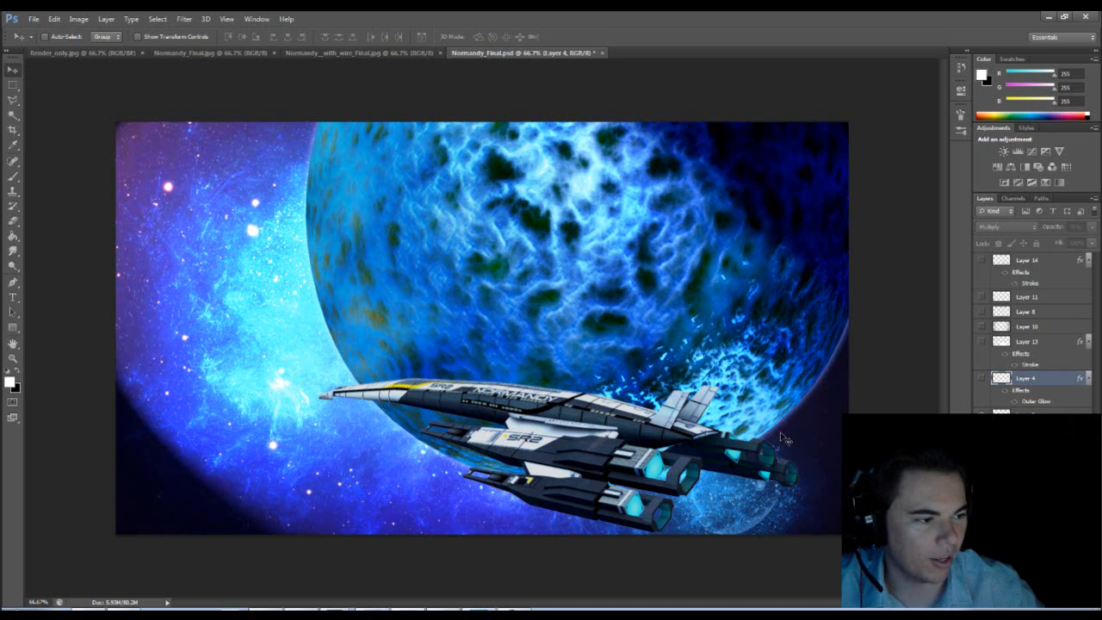
pyautogui.click(979, 381)
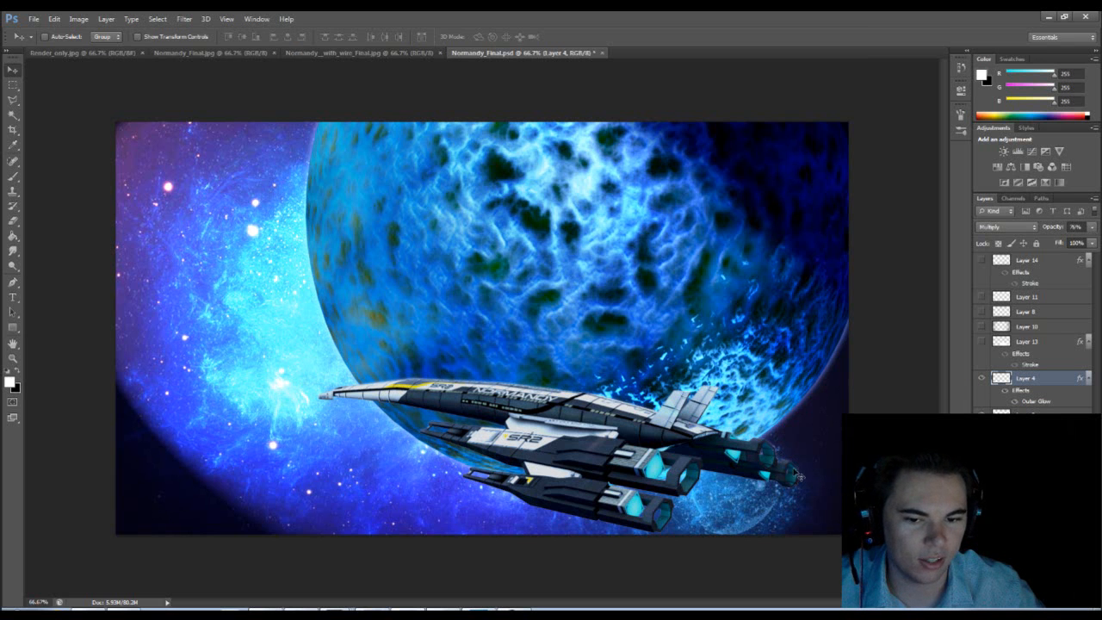
# - Show Layer 13 with its Stroke effect, toggling its visibility to compare the ship's edges
pyautogui.click(982, 343)
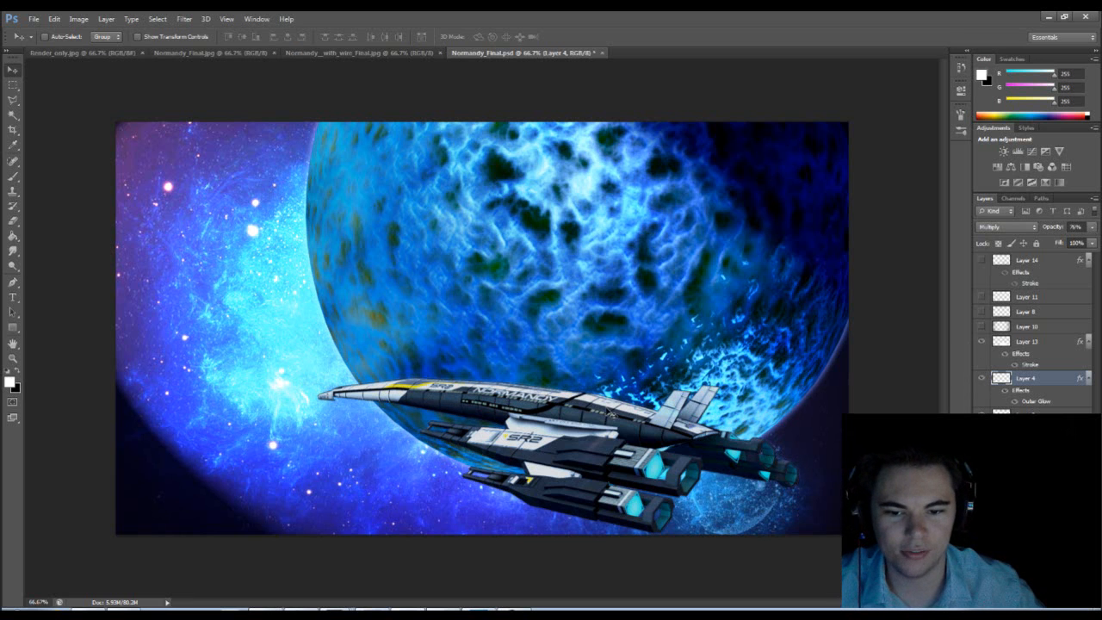
pyautogui.click(982, 342)
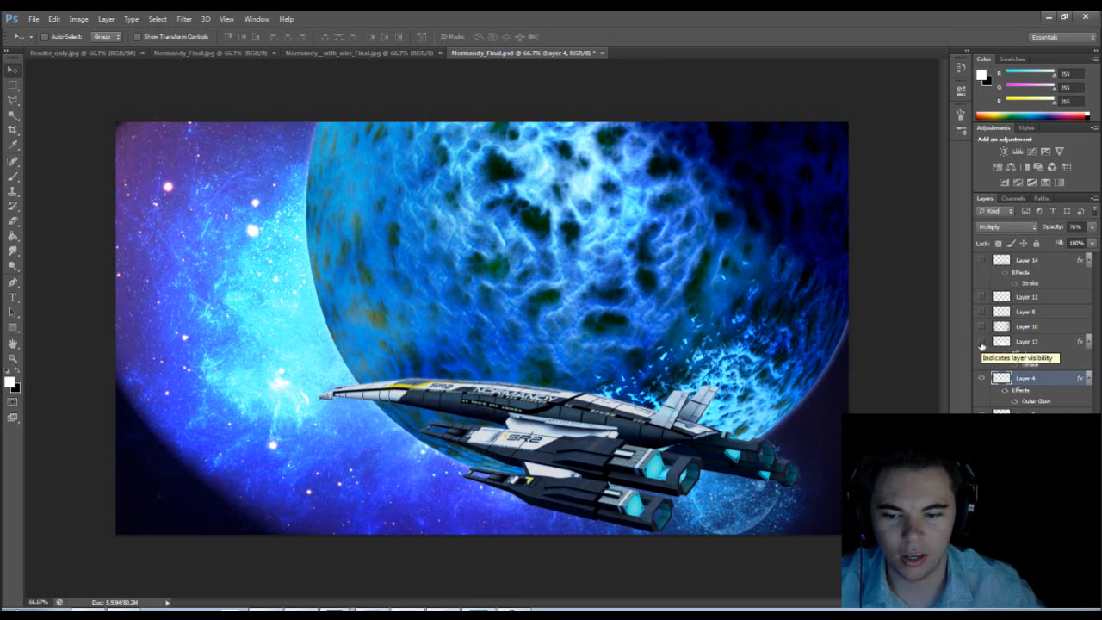
pyautogui.click(982, 343)
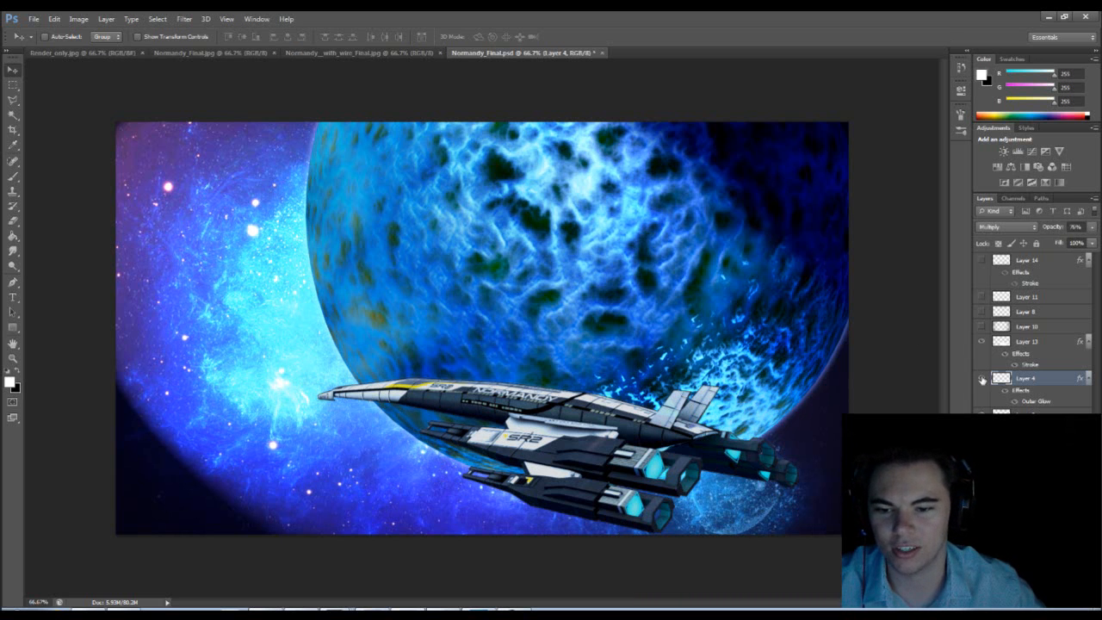
pyautogui.click(981, 346)
pyautogui.click(981, 345)
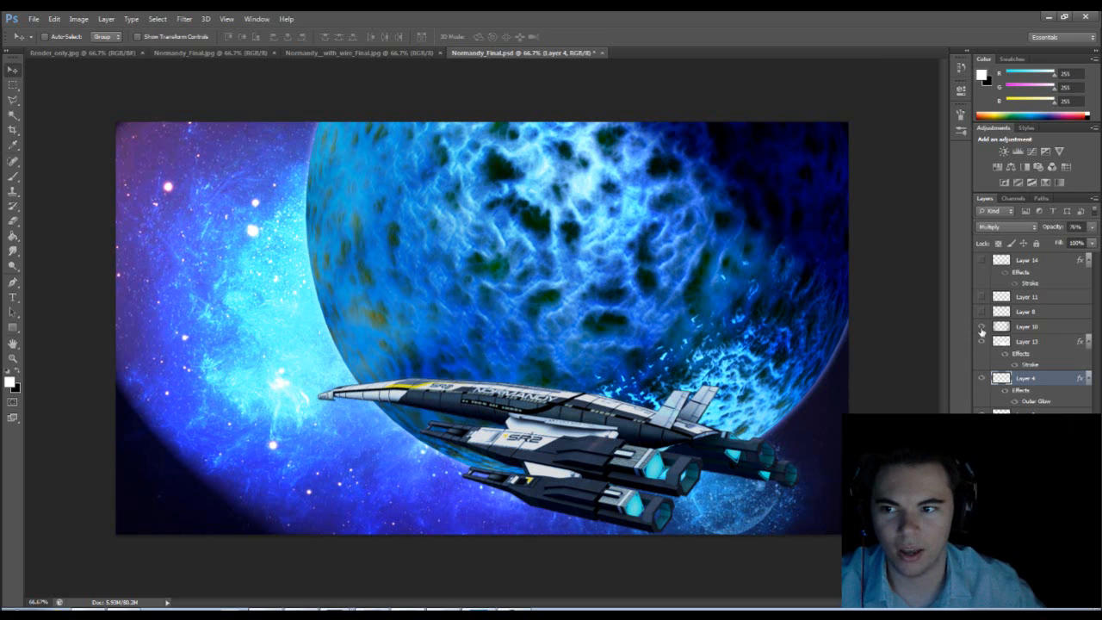
# - Show and select the Overlay Layer 10, toggling its visibility to compare how it darkens the image borders
pyautogui.click(982, 326)
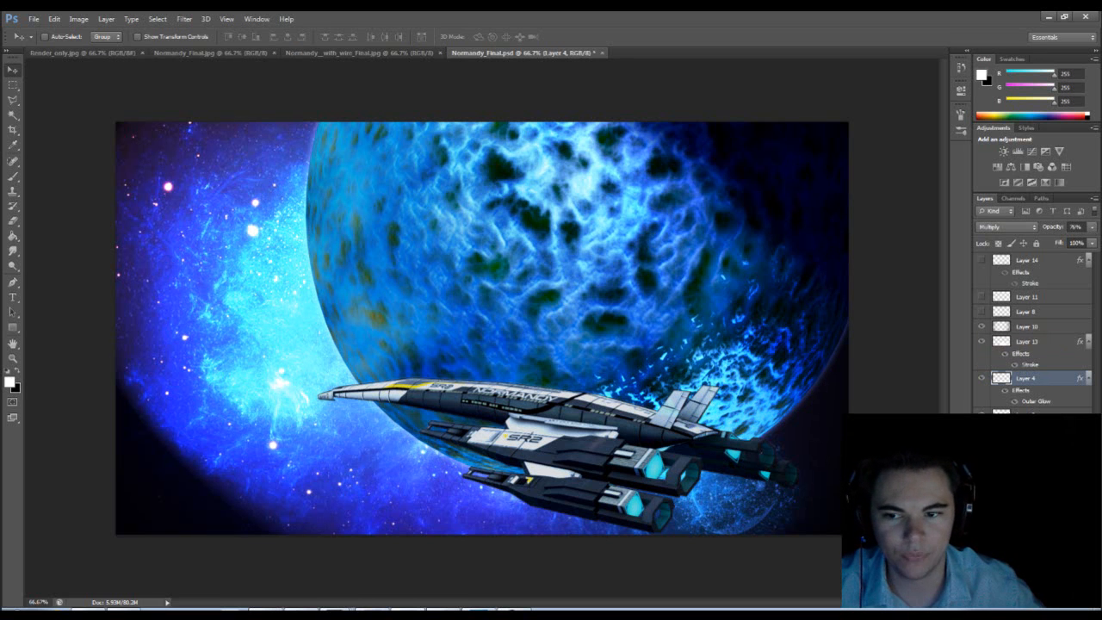
pyautogui.click(981, 327)
pyautogui.click(981, 327)
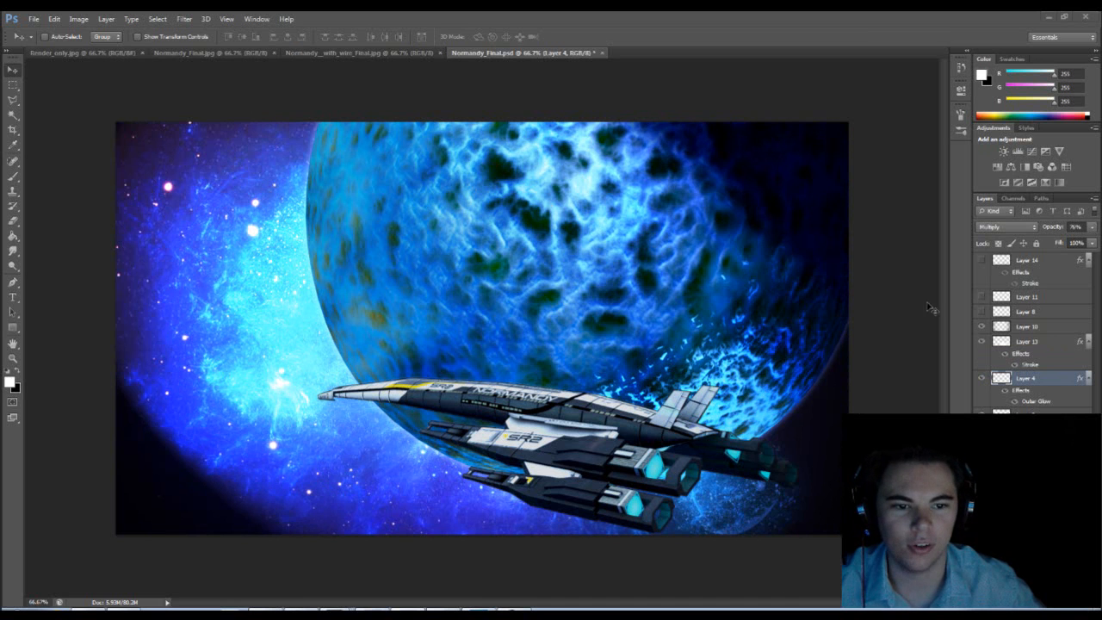
pyautogui.click(1046, 330)
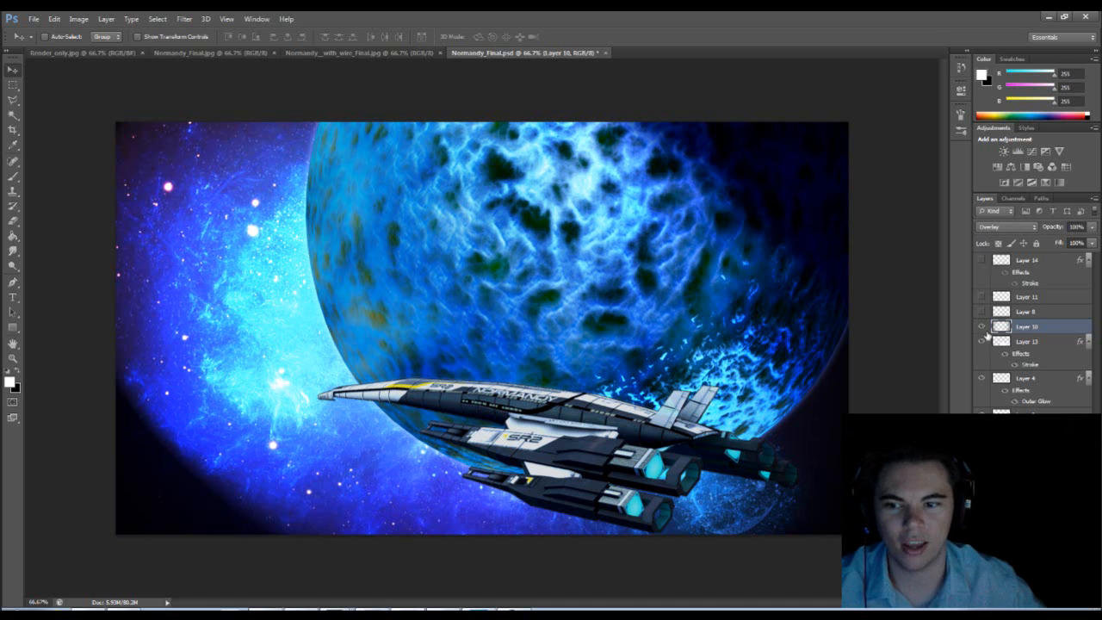
# - Activate the Brush tool and compare the image with and without Layer 10, leaving that layer hidden
pyautogui.click(14, 177)
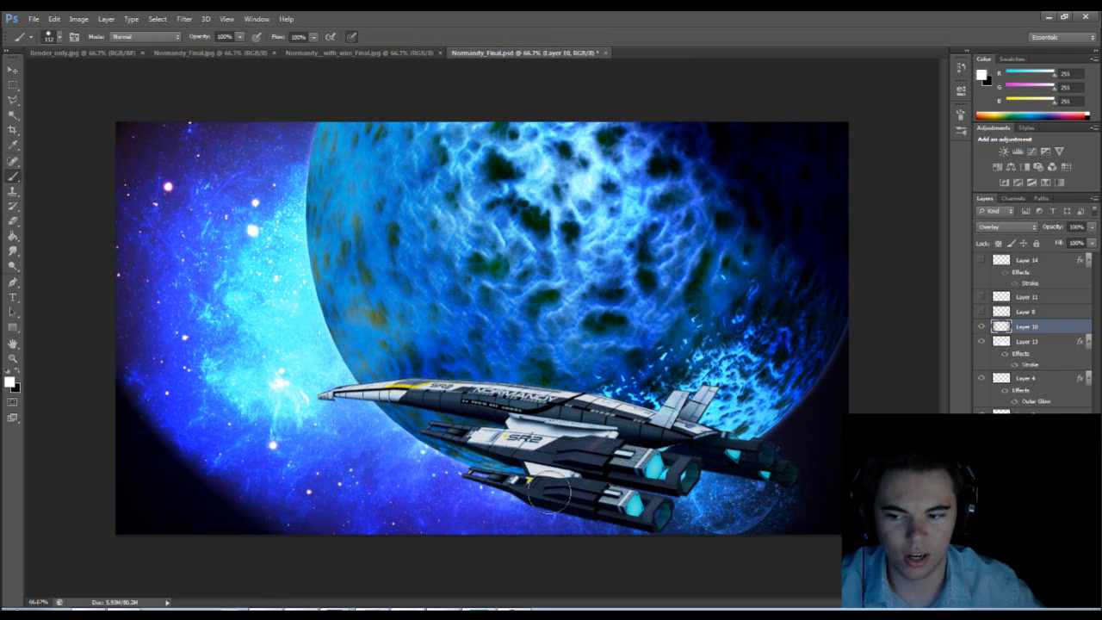
pyautogui.click(982, 329)
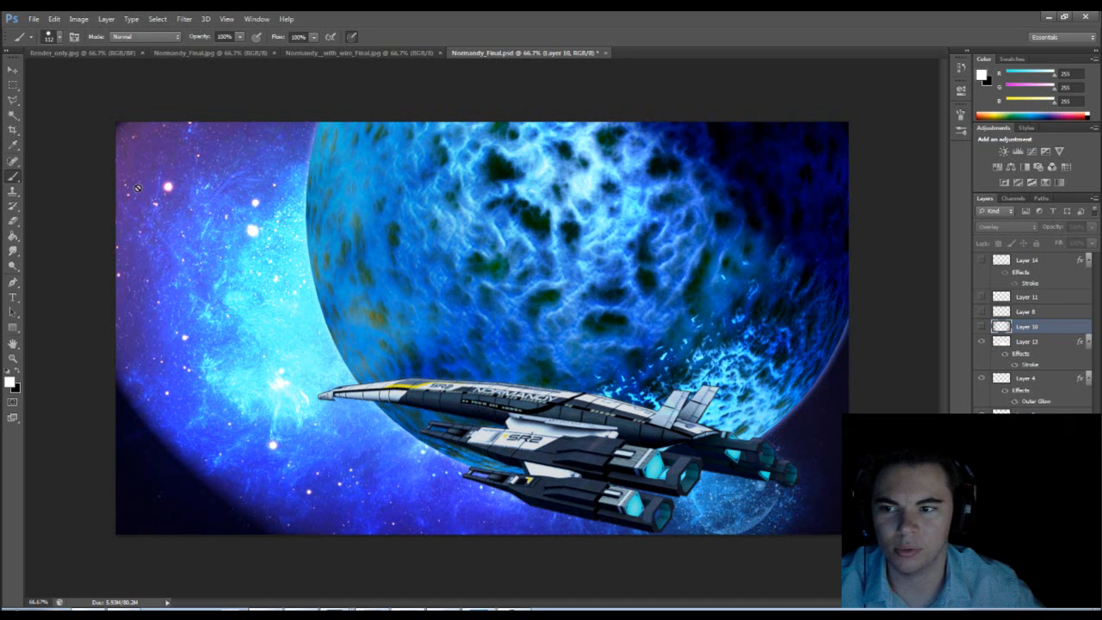
pyautogui.click(982, 327)
pyautogui.click(982, 327)
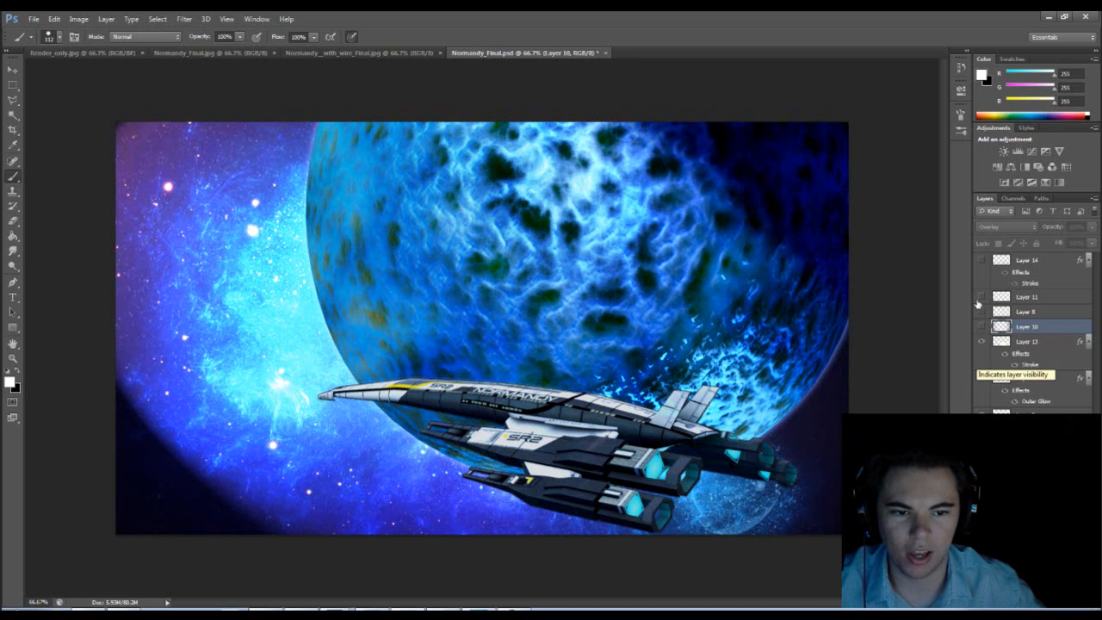
# - Show the signature on Layer 8, and check Layer 11 for content before hiding it
pyautogui.click(981, 312)
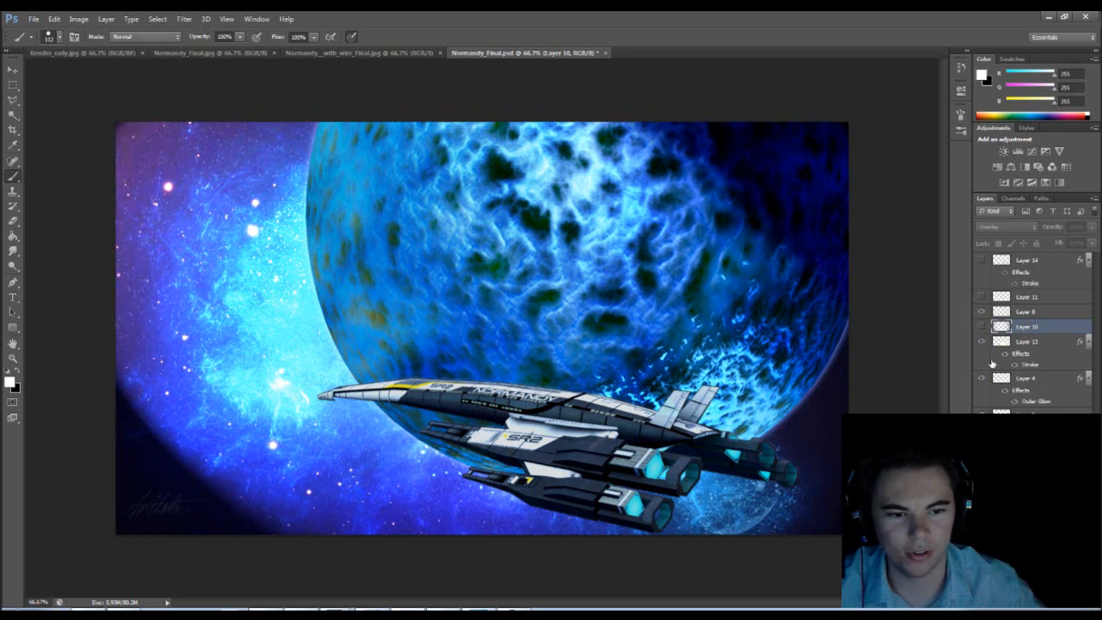
pyautogui.keyDown('ctrl'); pyautogui.click(1002, 301); pyautogui.keyUp('ctrl')
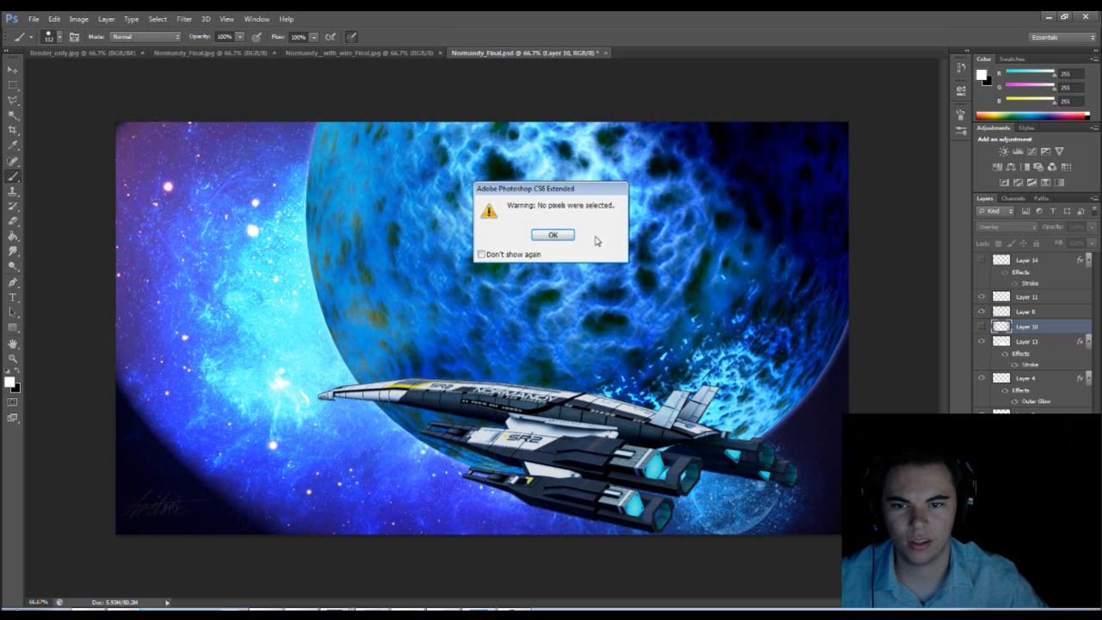
pyautogui.click(564, 235)
pyautogui.click(981, 297)
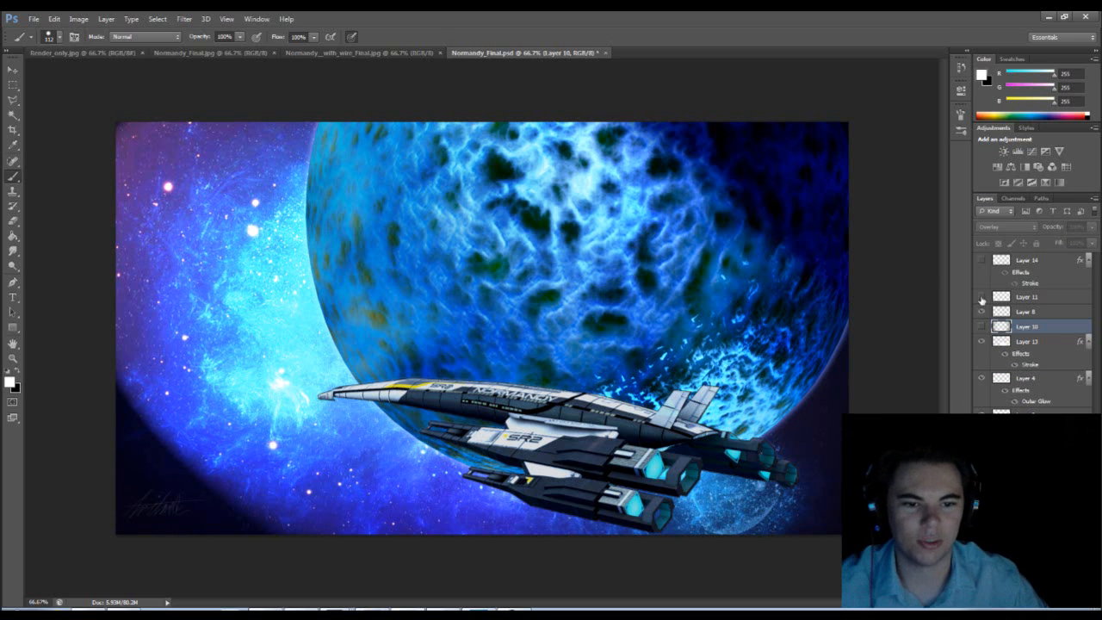
# - Show and select Layer 14 to examine the ship's wireframe overlay, and hide it
pyautogui.click(982, 260)
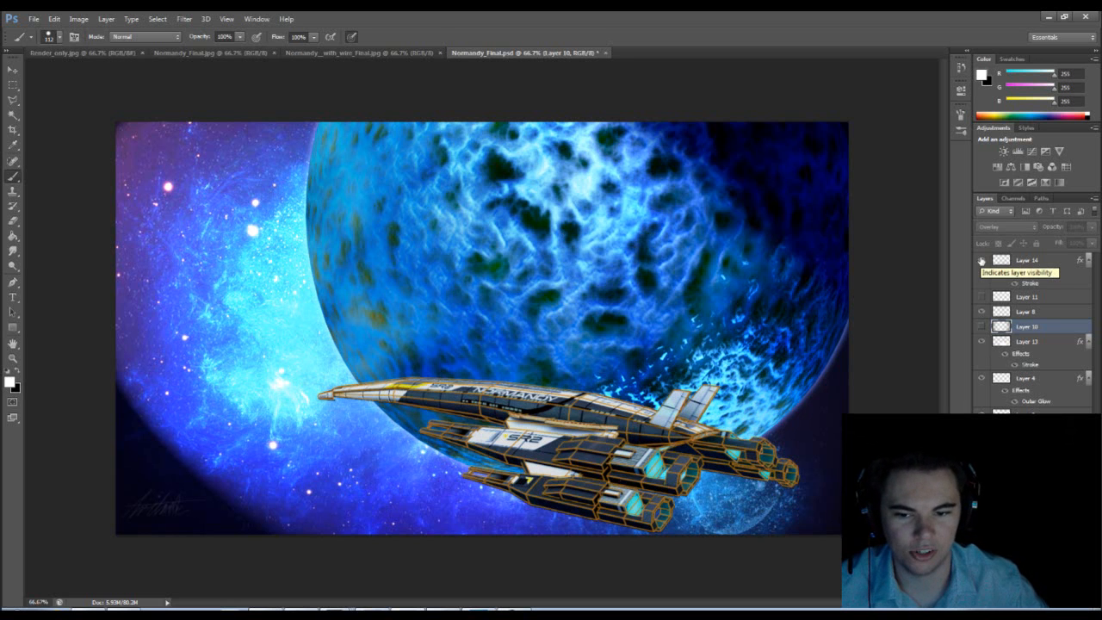
pyautogui.click(1031, 262)
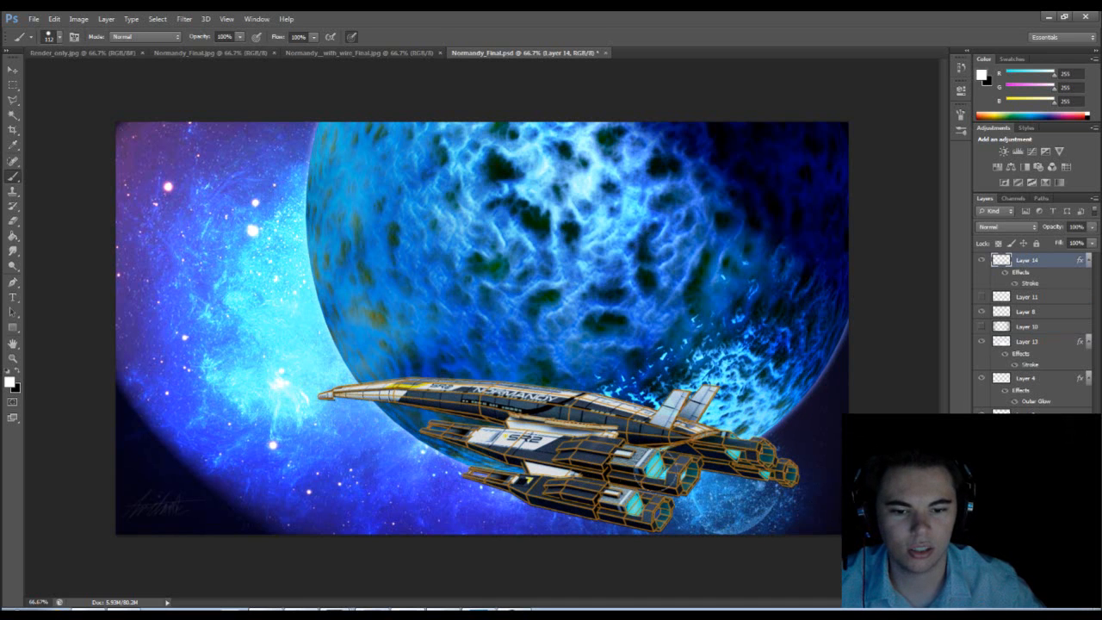
pyautogui.click(982, 260)
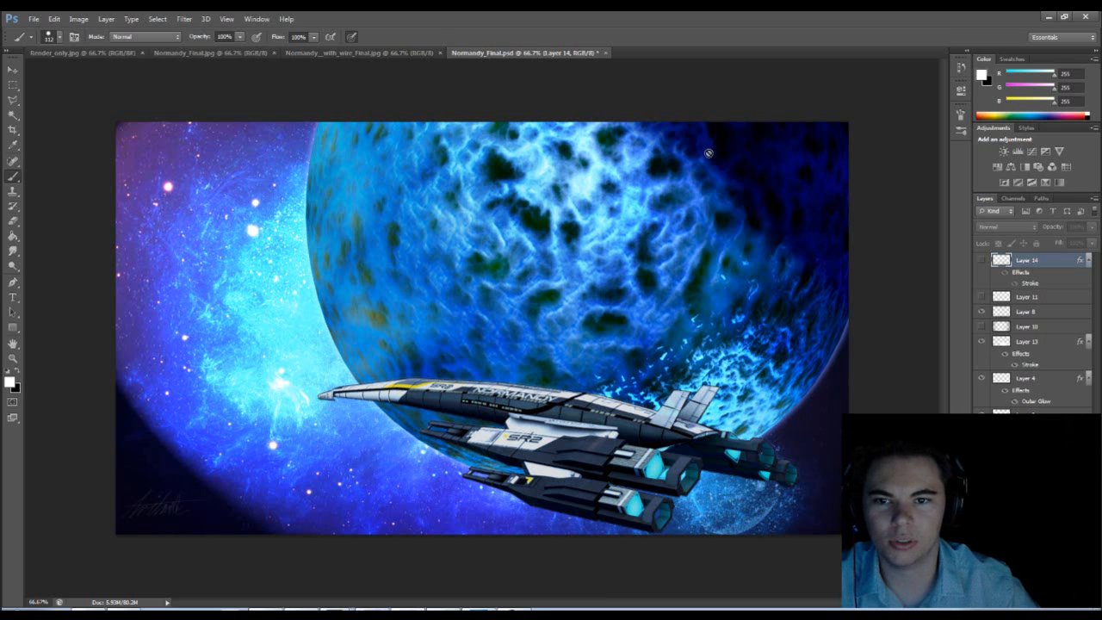
# - Compare the raw Render_only.jpg with the retouched Normandy_Final.jpg
pyautogui.click(82, 53)
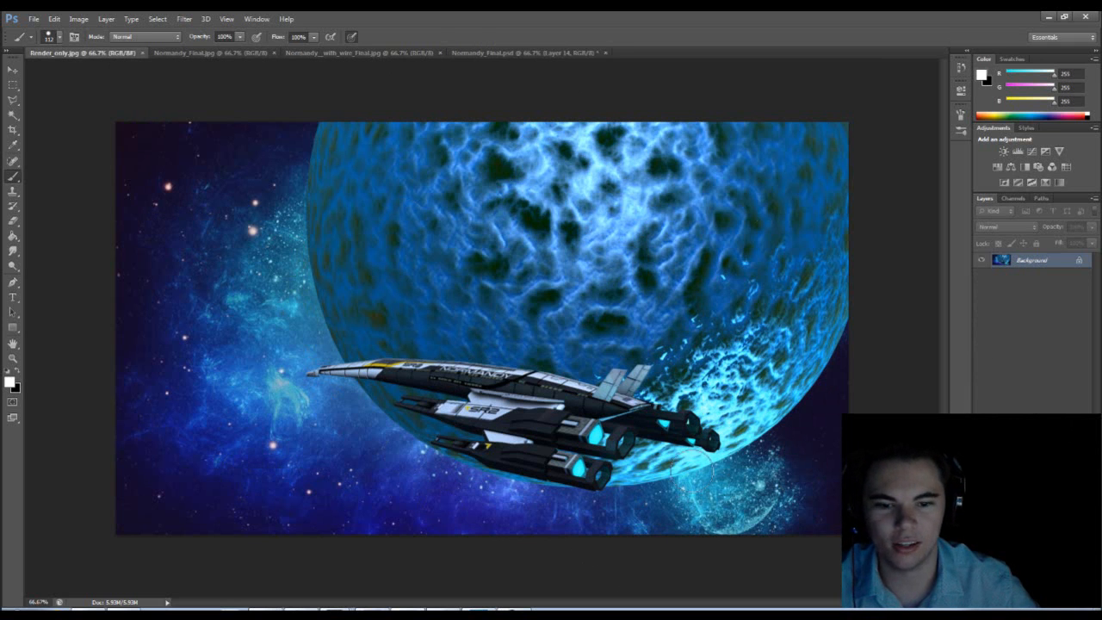
pyautogui.click(232, 55)
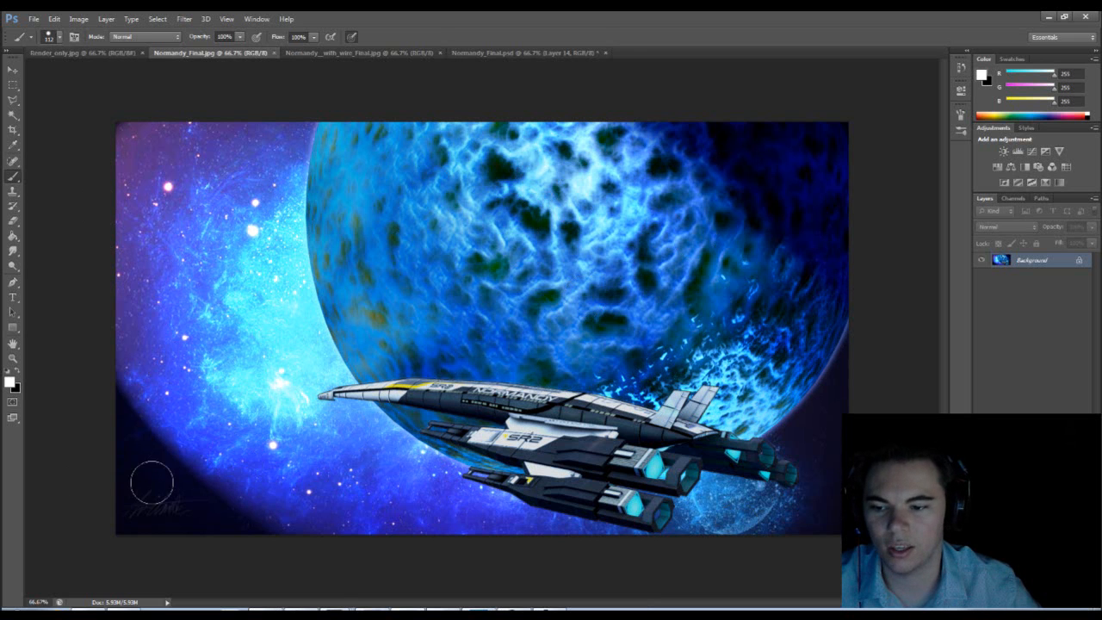
pyautogui.click(86, 54)
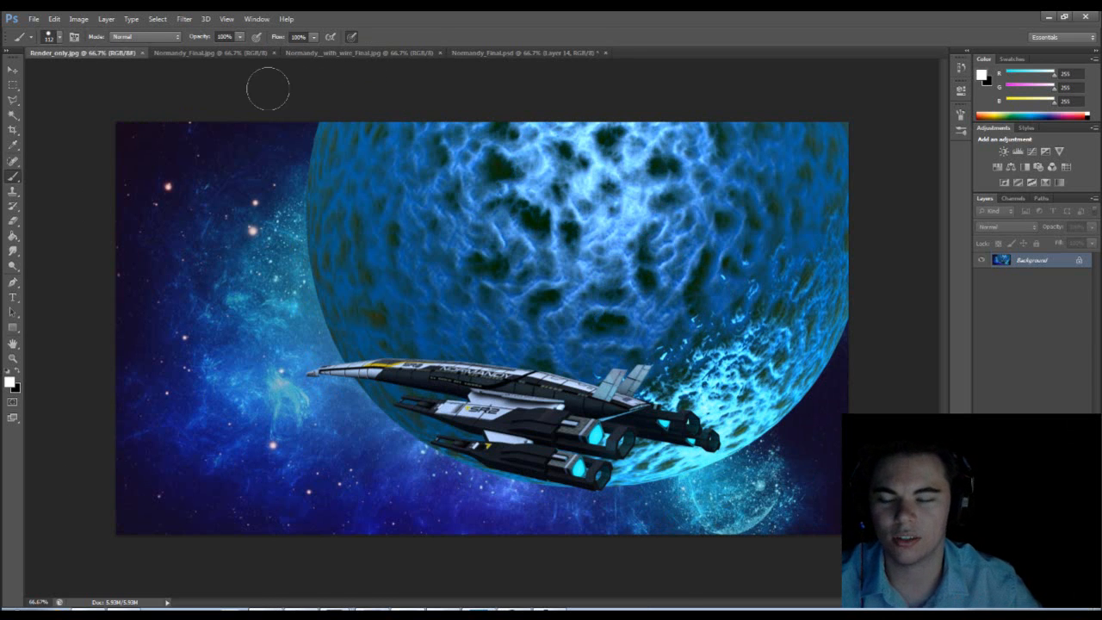
pyautogui.click(226, 53)
pyautogui.click(224, 54)
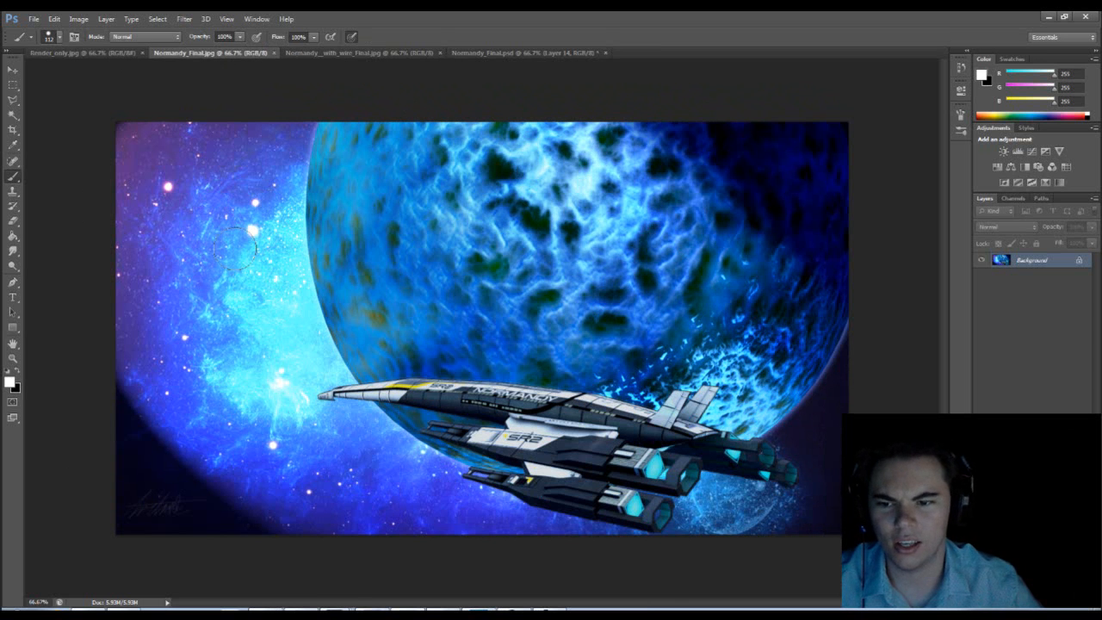